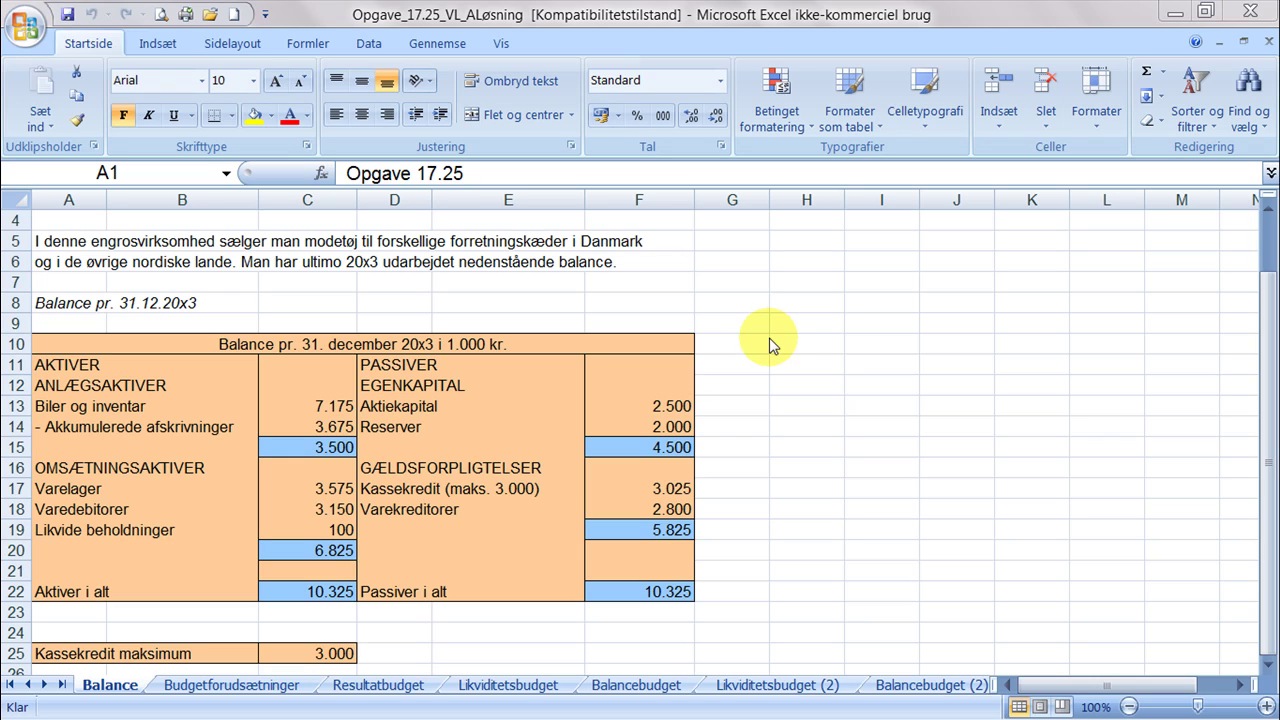
# Step: Examine the opening balance per 31 December 20x3 on the Balance sheet and dismiss the audio notification
pyautogui.scroll(1, 766, 335)
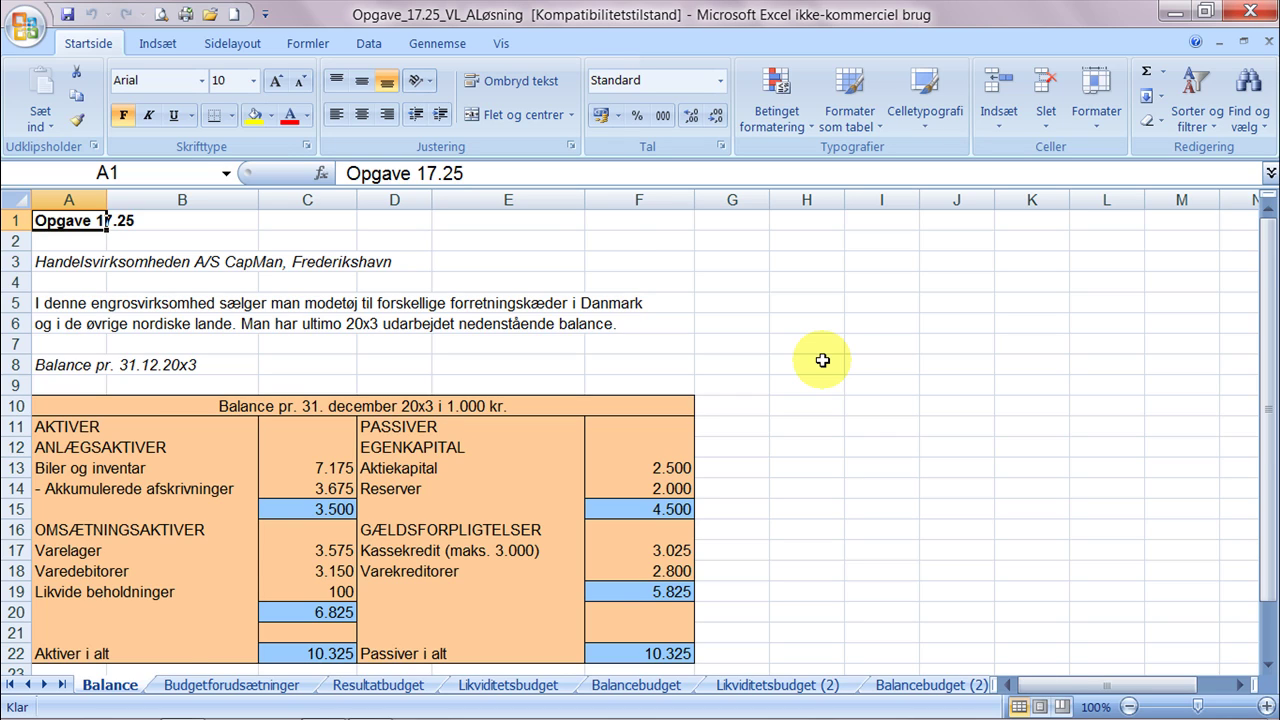
pyautogui.scroll(-1, 822, 360)
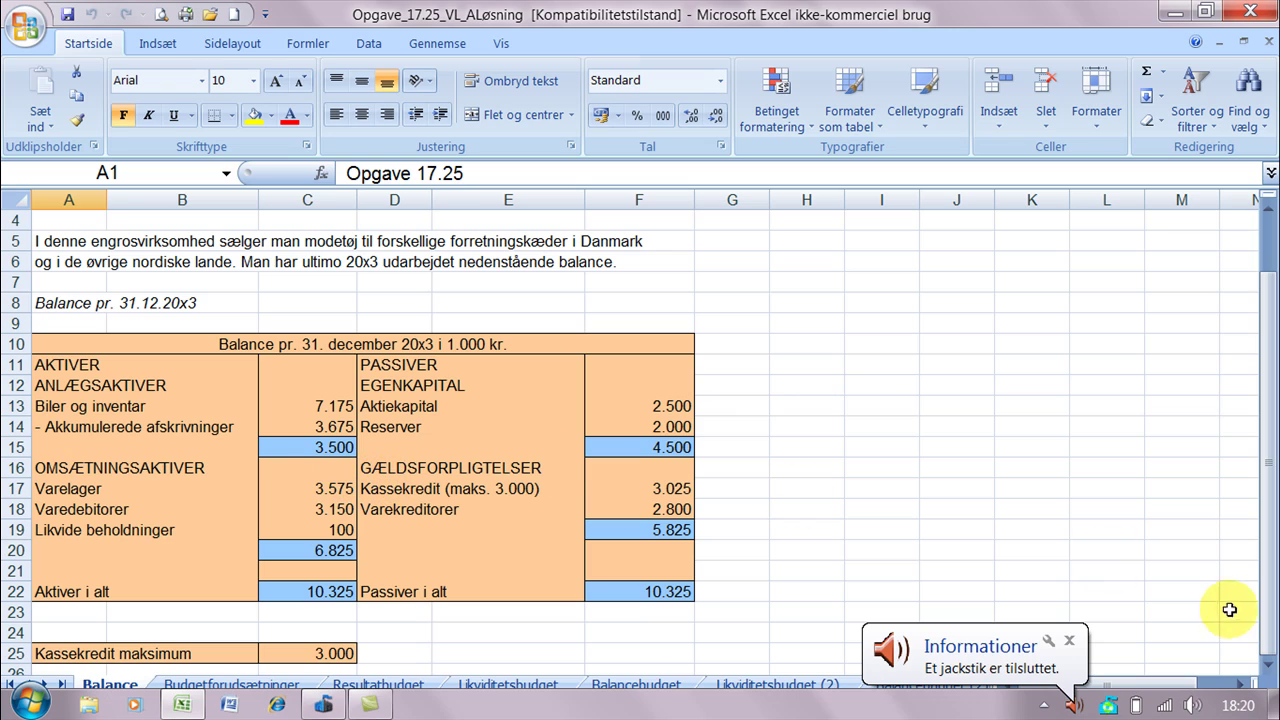
pyautogui.click(1069, 641)
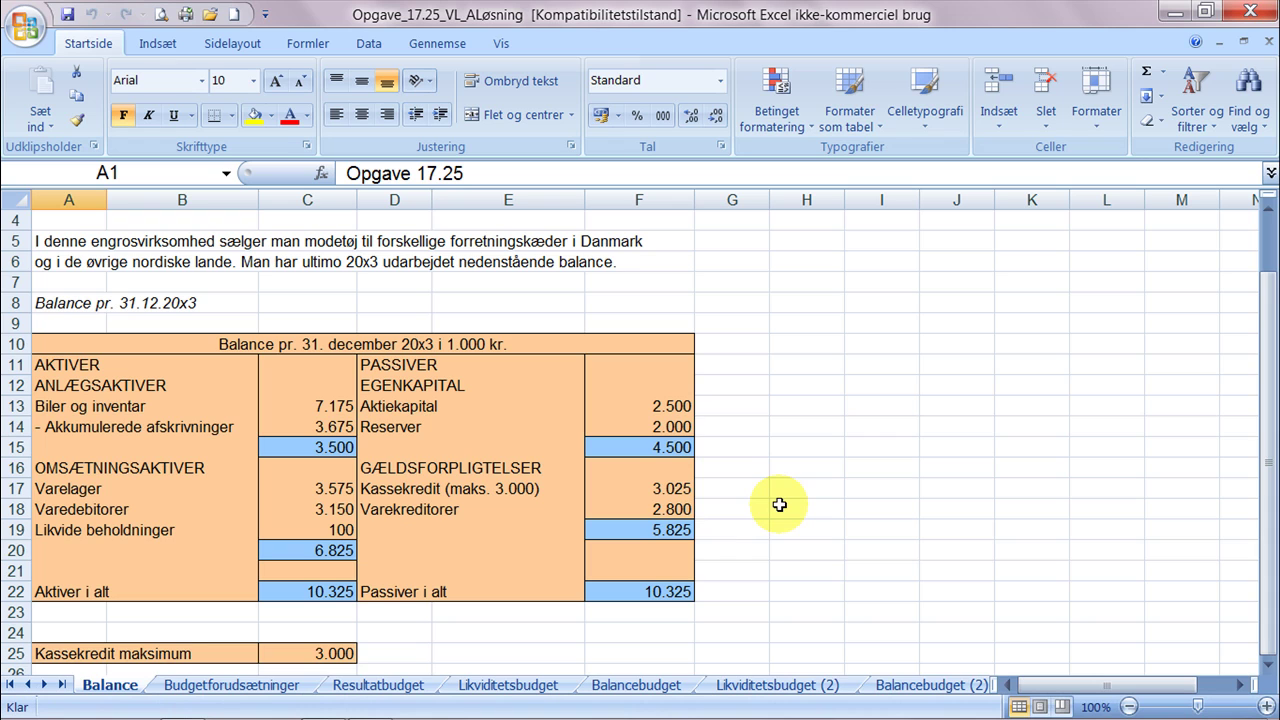
# Step: Review the budget assumptions on the Budgetforudsætninger sheet, from sales and purchases through dividends
pyautogui.click(305, 692)
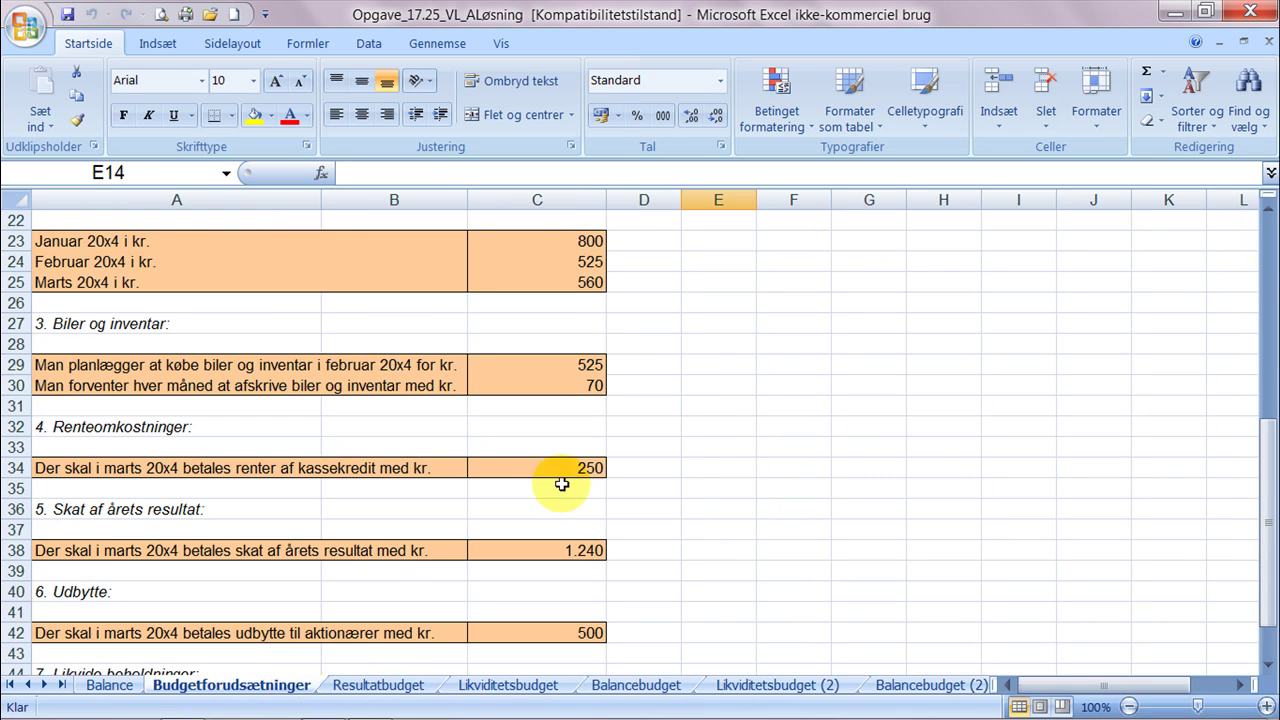
pyautogui.scroll(3, 731, 471)
pyautogui.scroll(3, 731, 471)
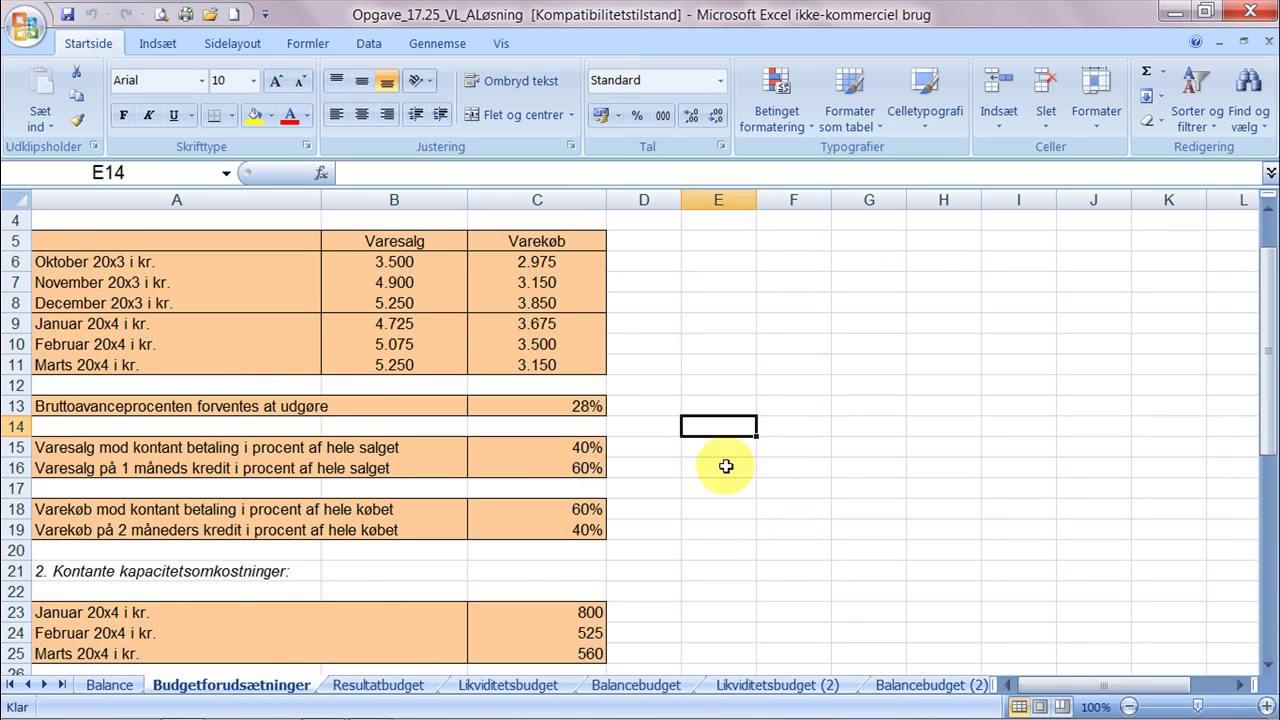
pyautogui.scroll(1, 651, 428)
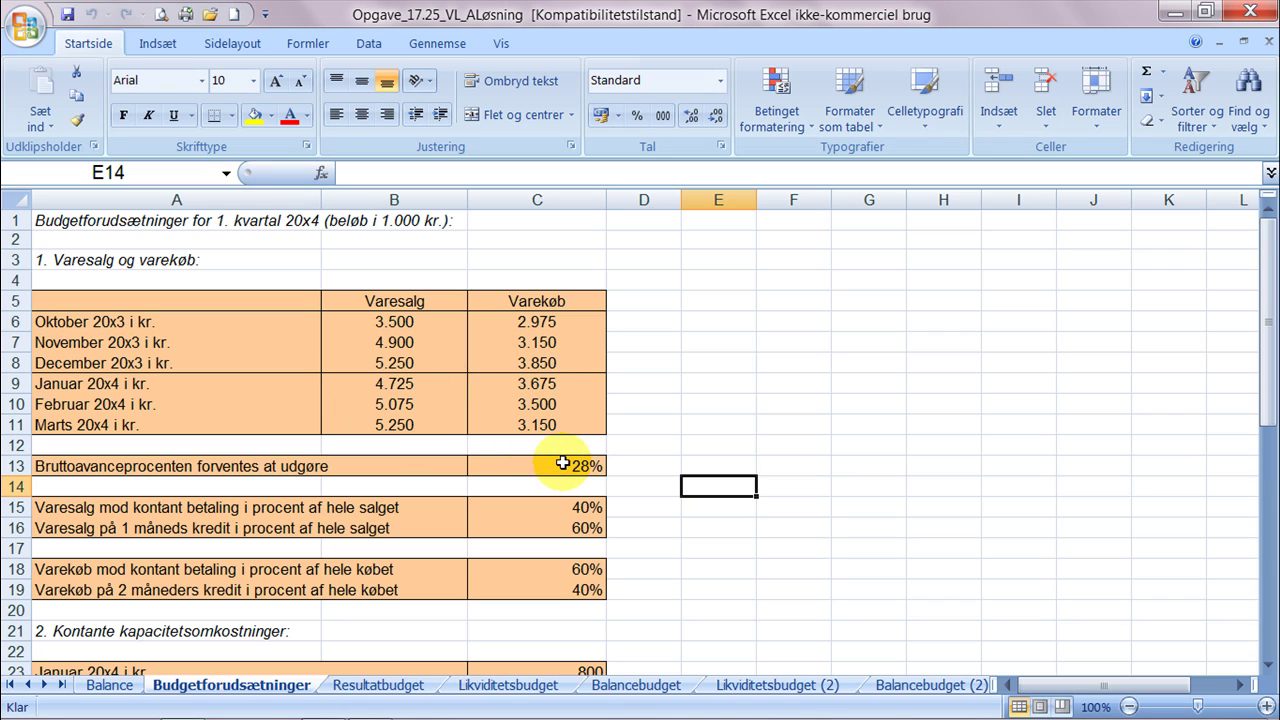
pyautogui.scroll(-2, 580, 522)
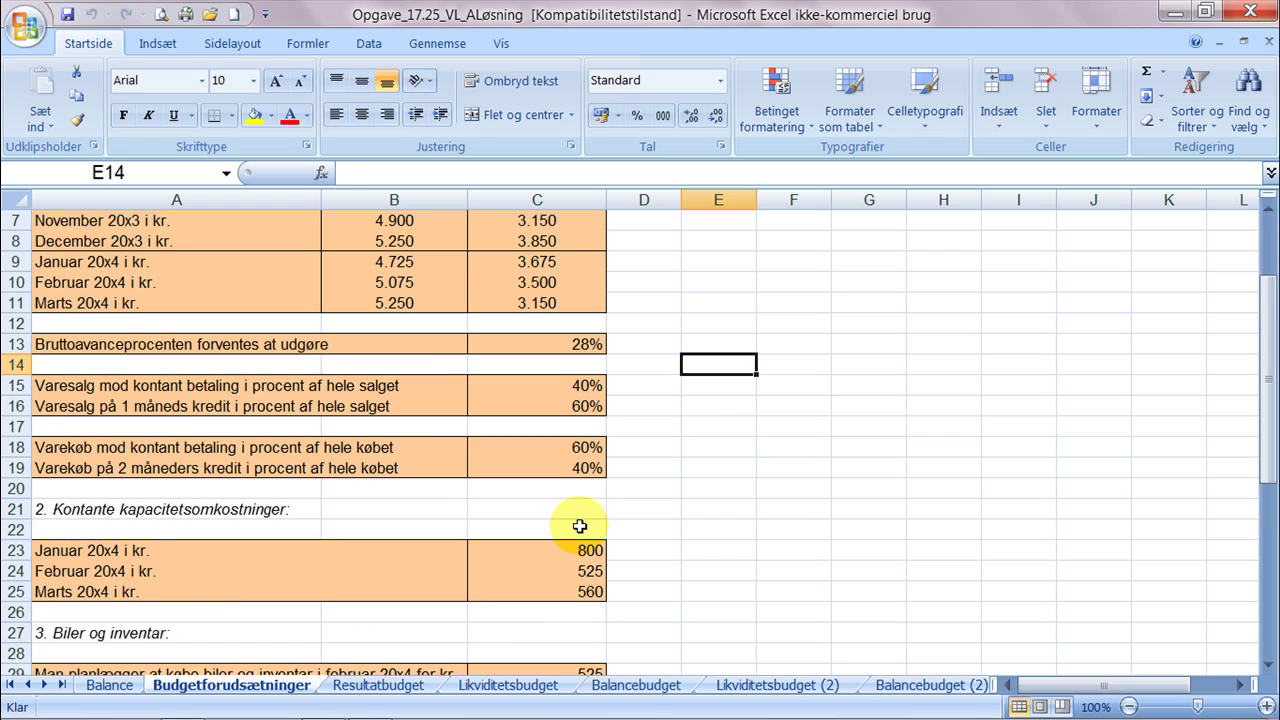
pyautogui.scroll(-1, 580, 526)
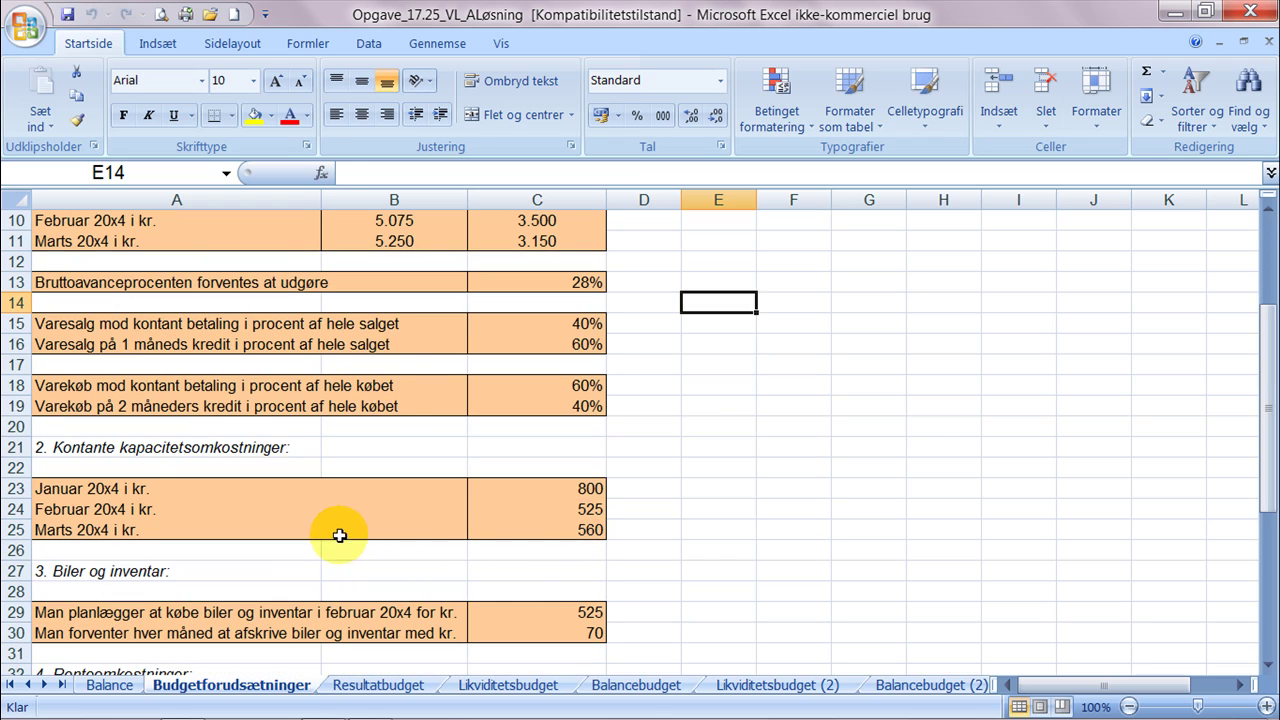
pyautogui.scroll(-3, 520, 546)
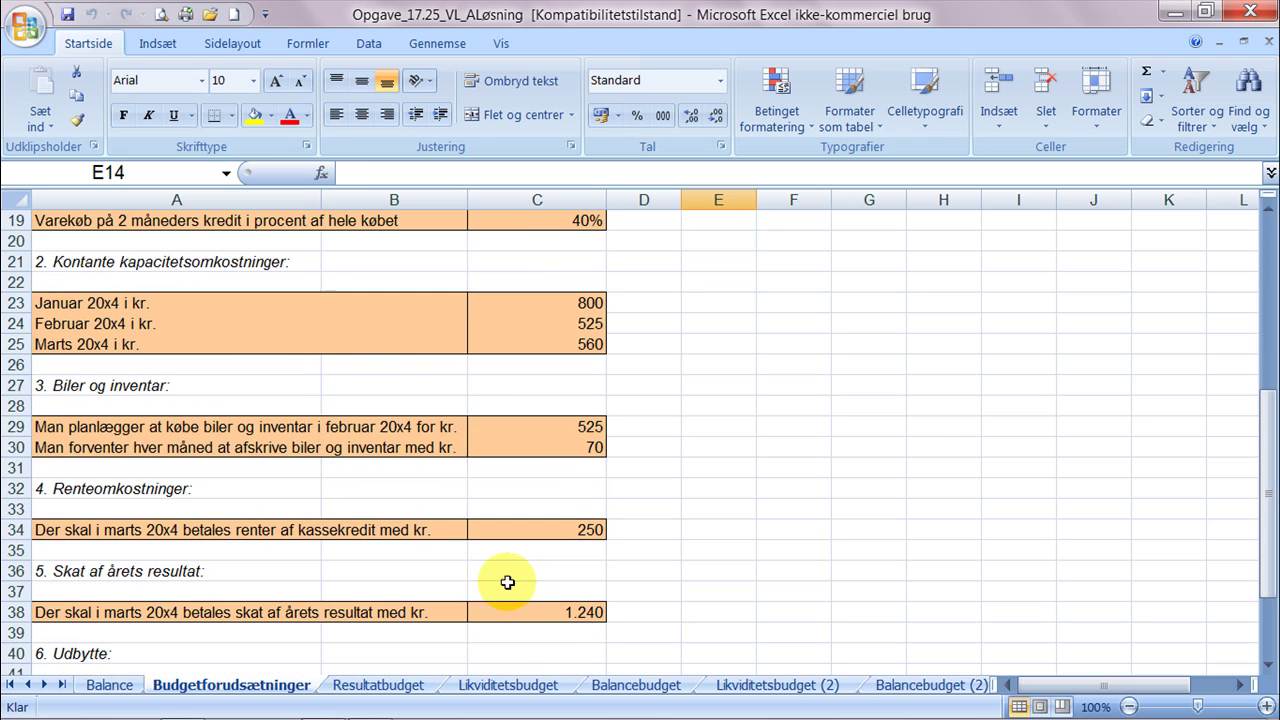
pyautogui.scroll(-1, 509, 580)
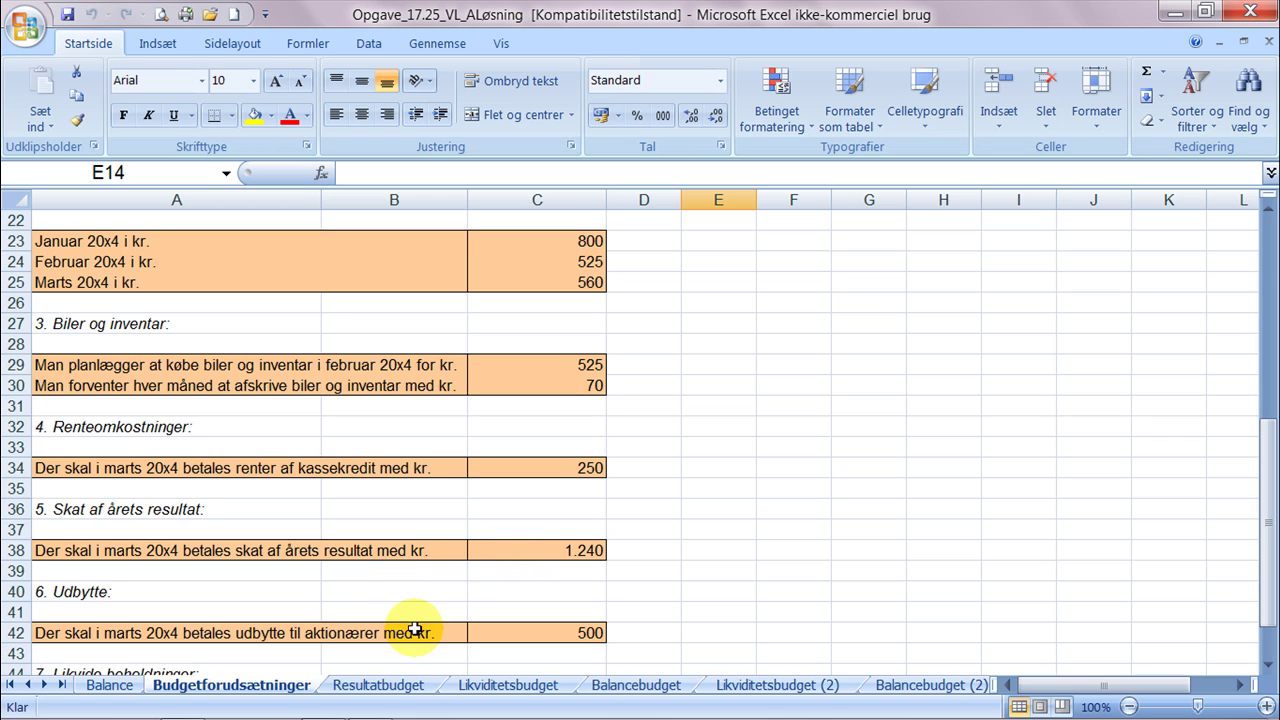
# Step: Trace January's Nettoomsætning in cell B5 of Resultatbudget to its source cell B9 on Budgetforudsætninger
pyautogui.click(380, 686)
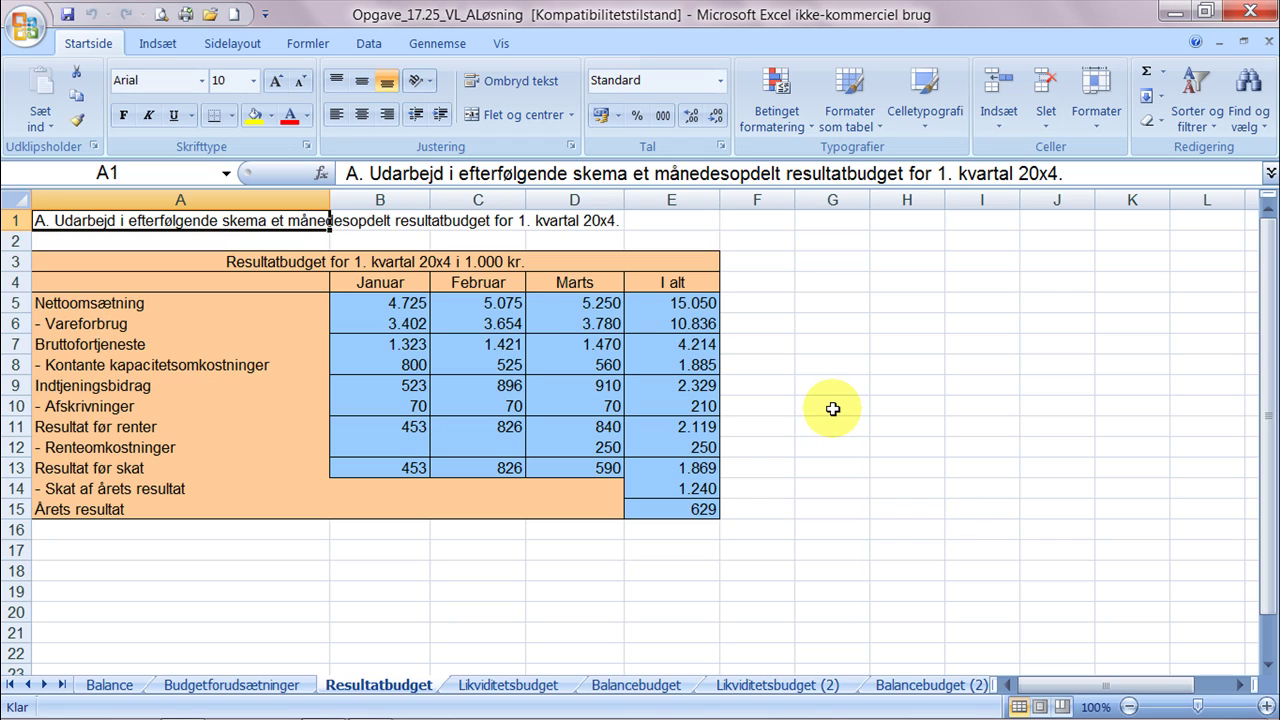
pyautogui.click(384, 306)
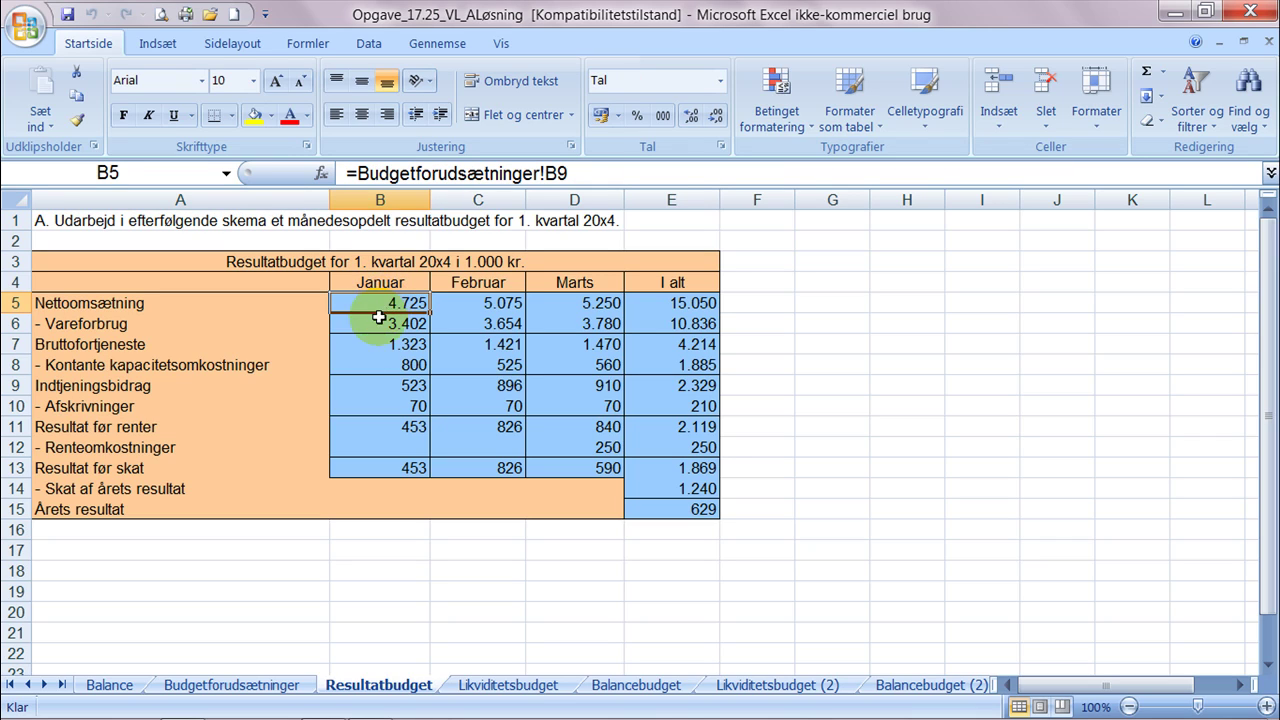
pyautogui.click(212, 686)
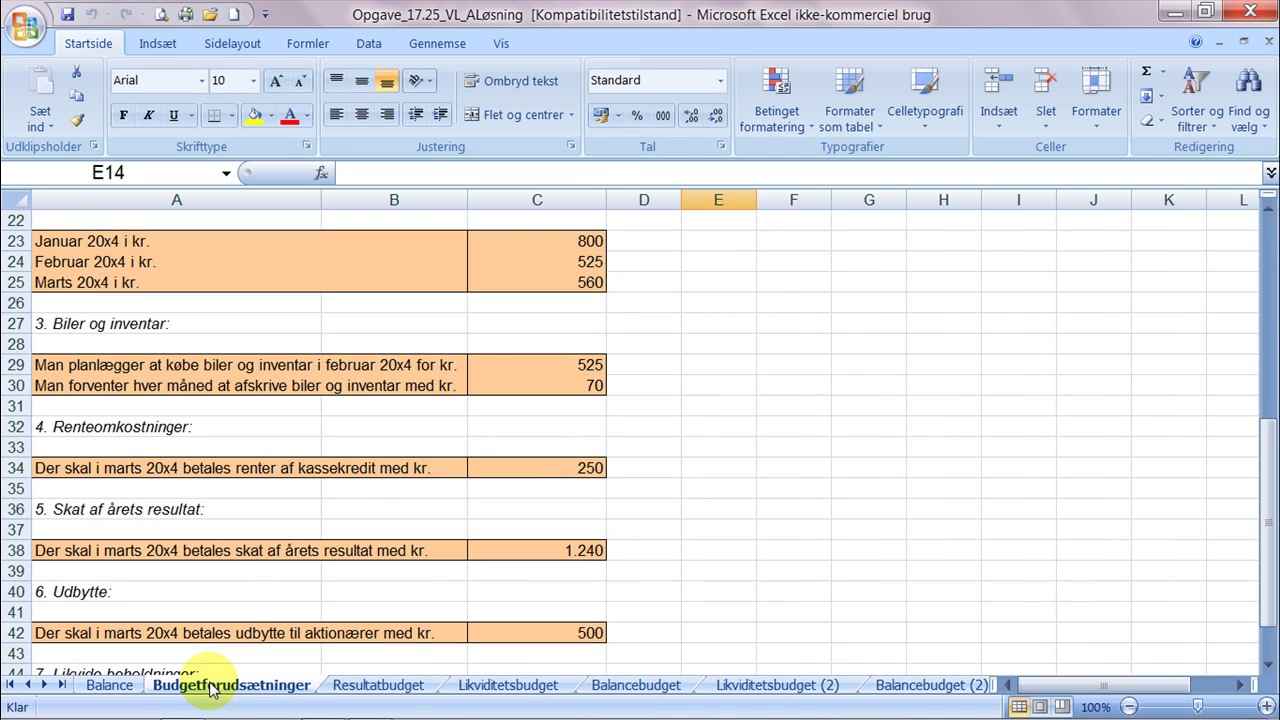
pyautogui.scroll(7, 583, 455)
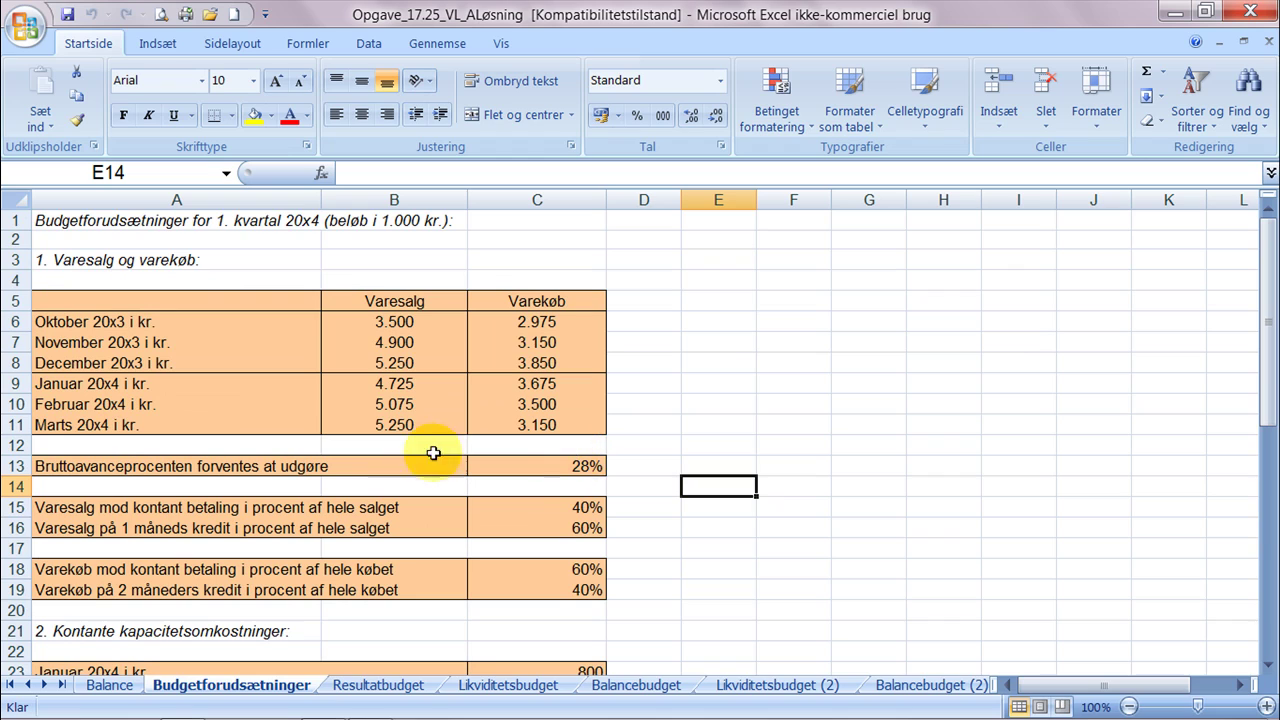
pyautogui.click(372, 383)
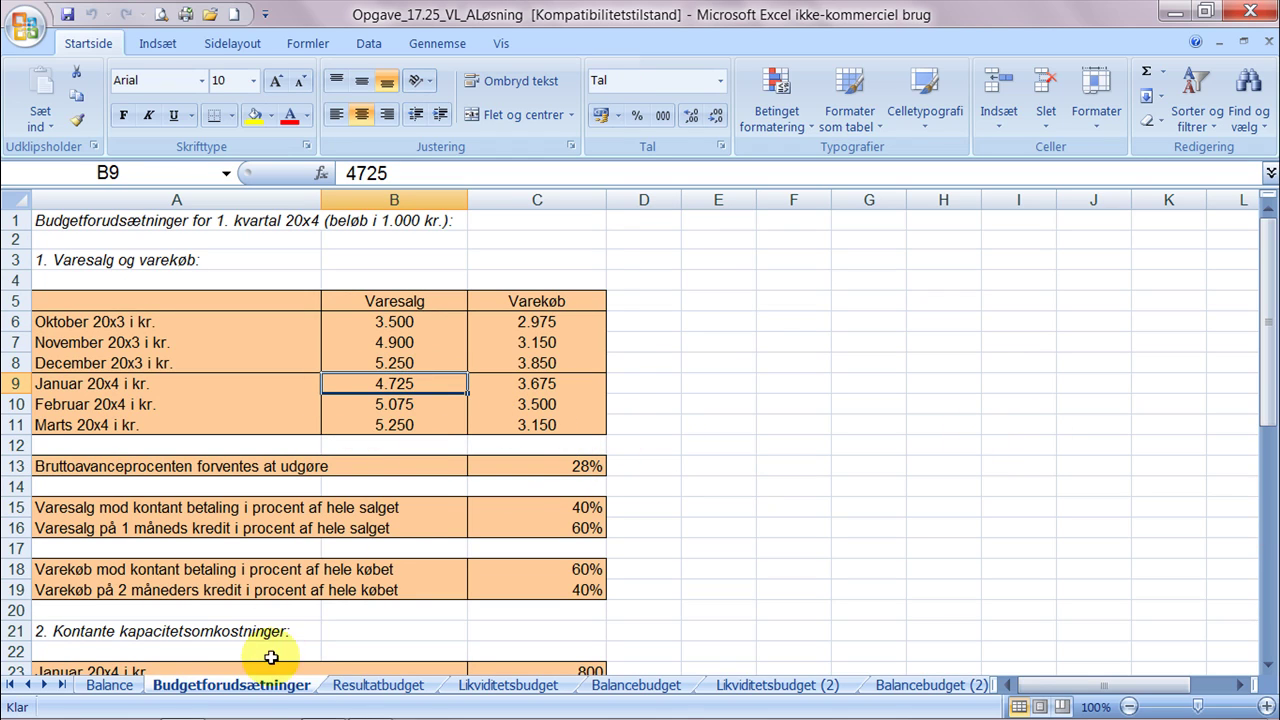
# Step: Trace March's Nettoomsætning in cell D5 of Resultatbudget to its source cell B11 on Budgetforudsætninger
pyautogui.click(378, 686)
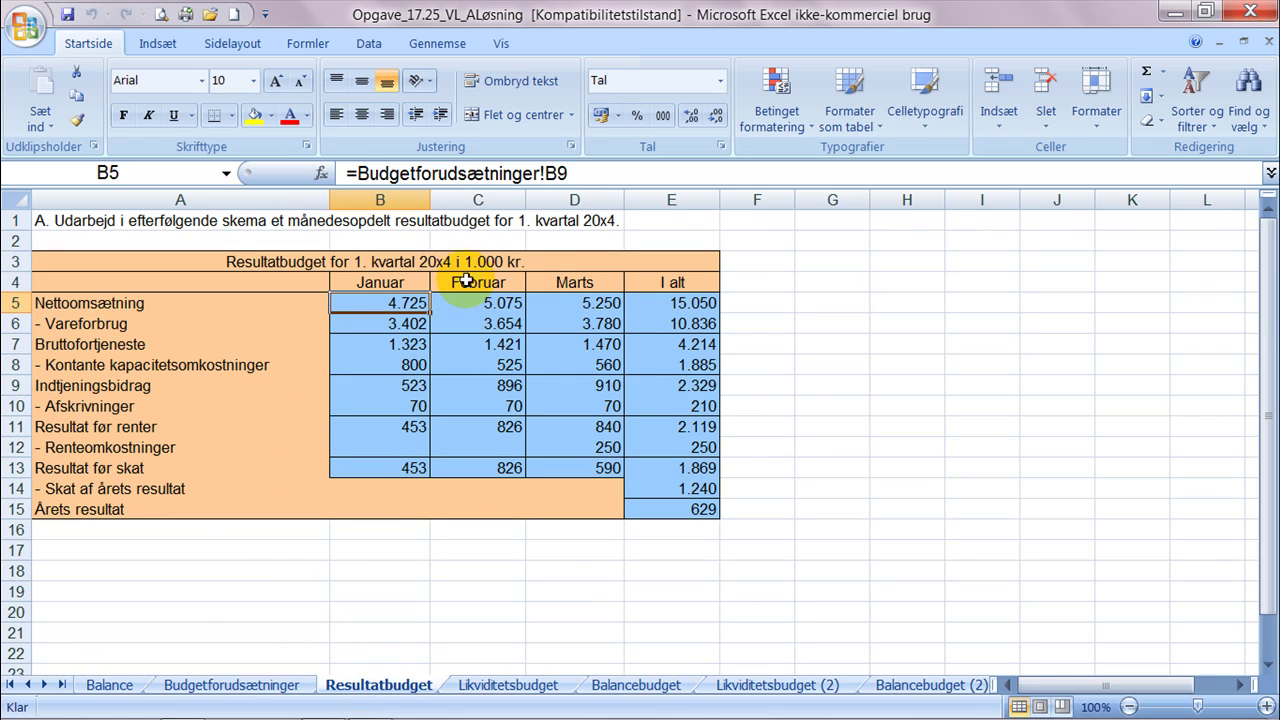
pyautogui.click(570, 303)
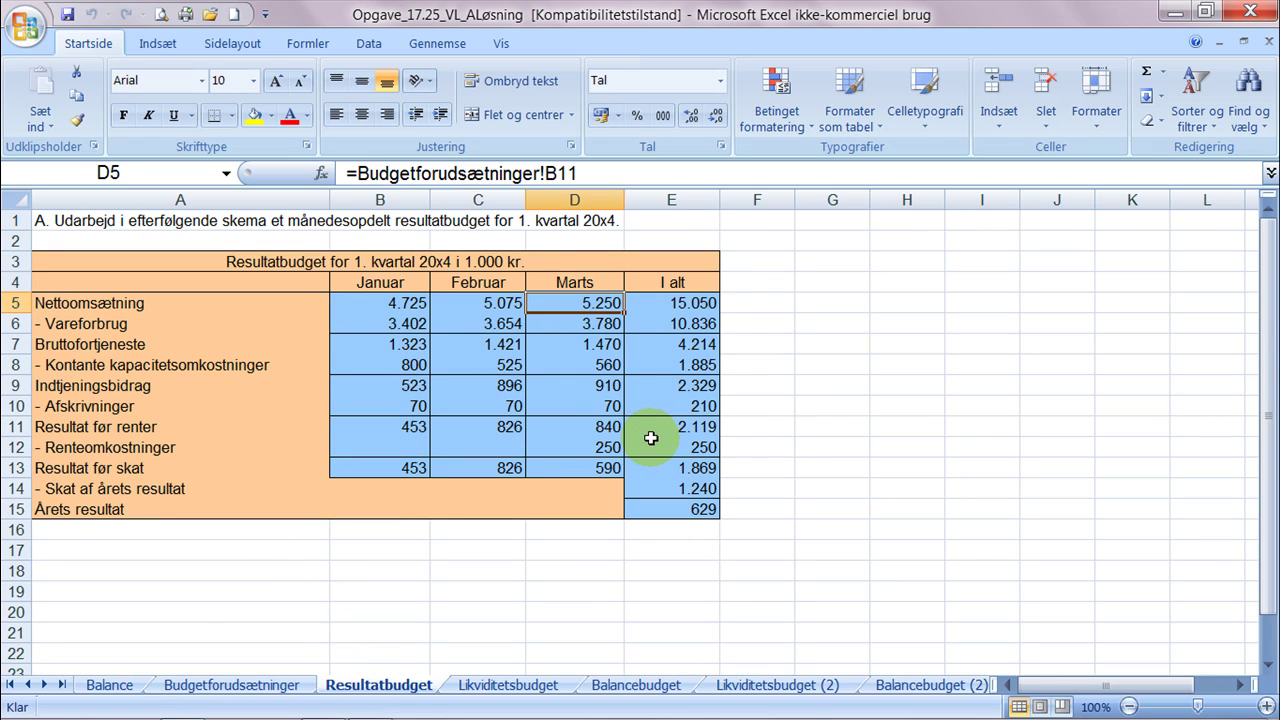
pyautogui.press('F2')
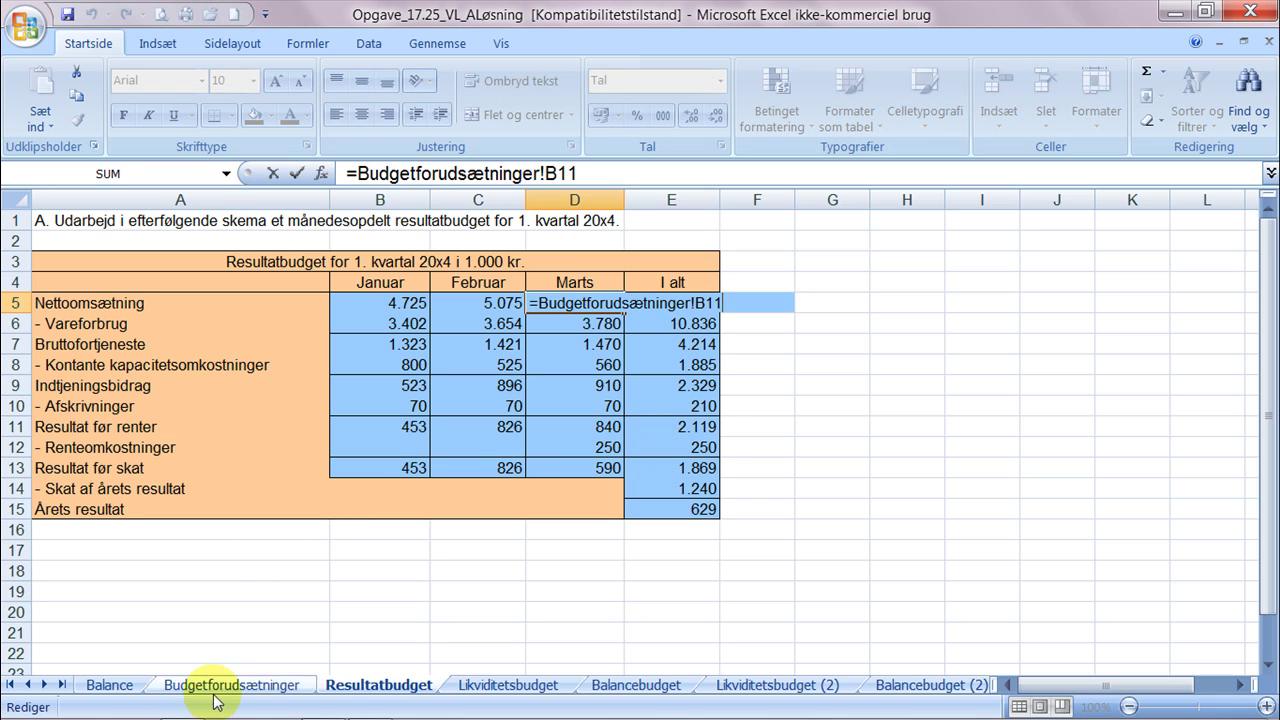
pyautogui.press('Escape')
pyautogui.click(228, 685)
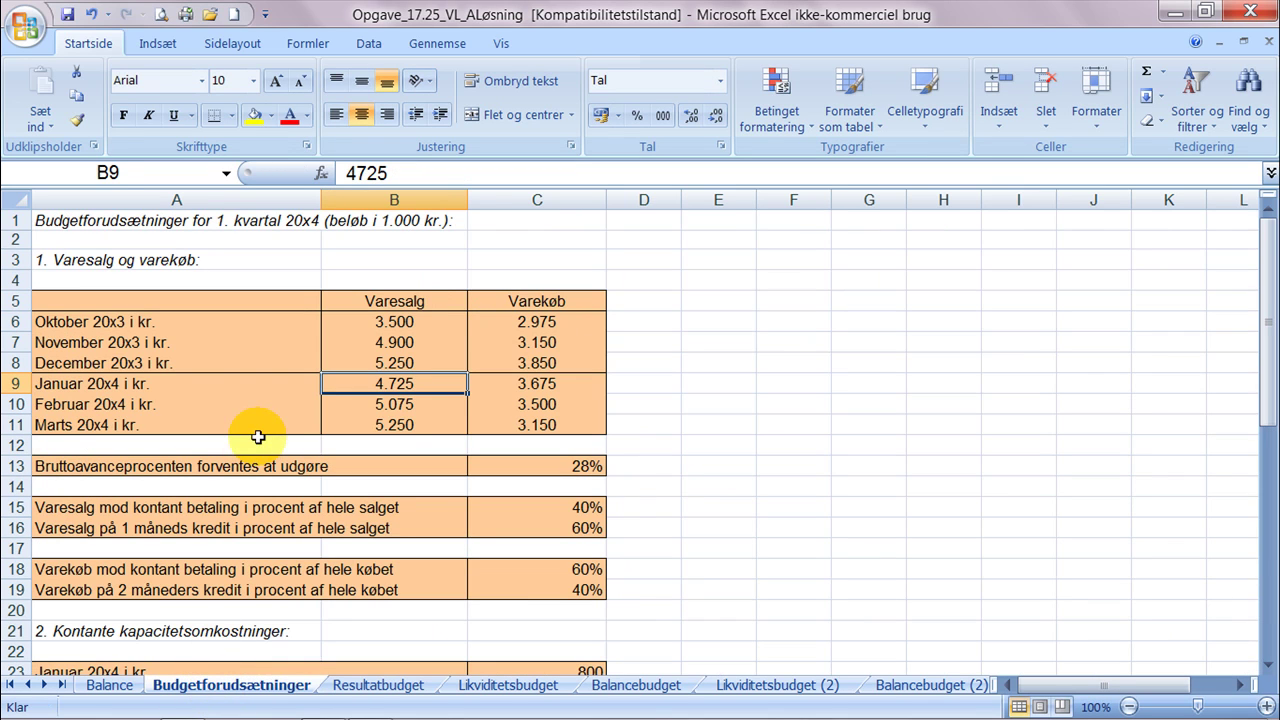
pyautogui.click(374, 428)
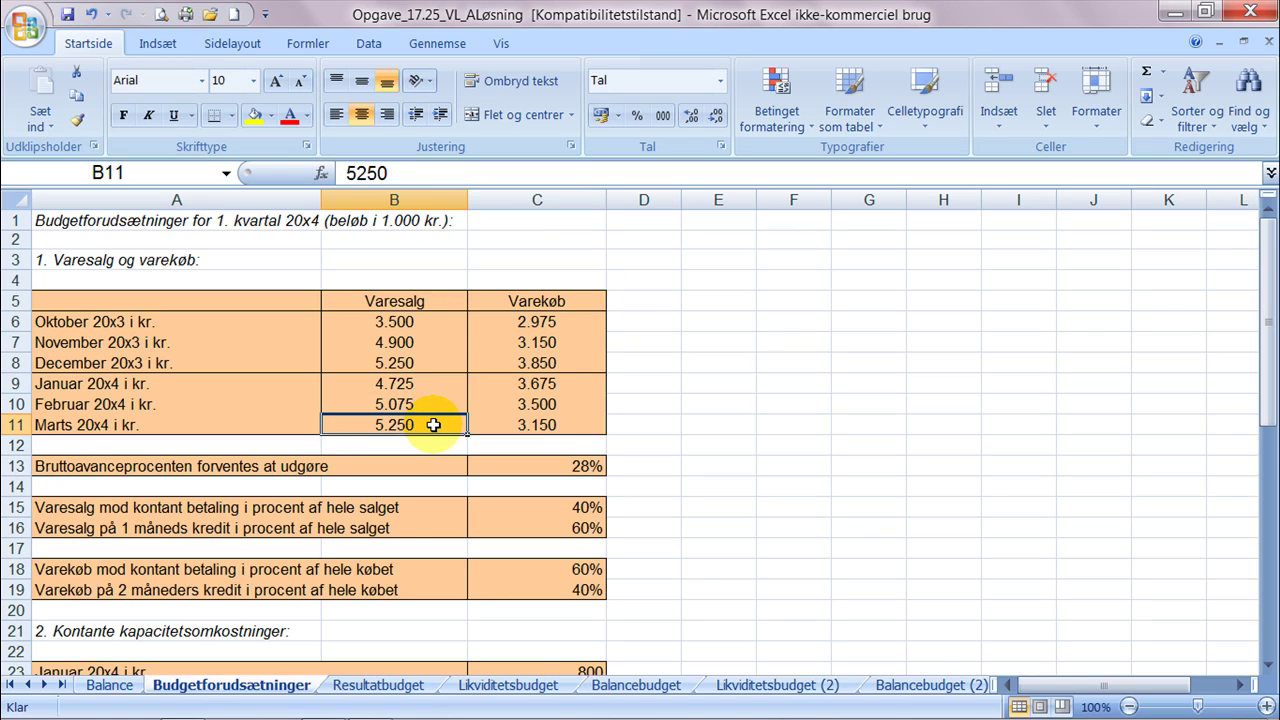
# Step: Re-enter March's Nettoomsætning in cell D5 of Resultatbudget as =Budgetforudsætninger!B11
pyautogui.click(410, 685)
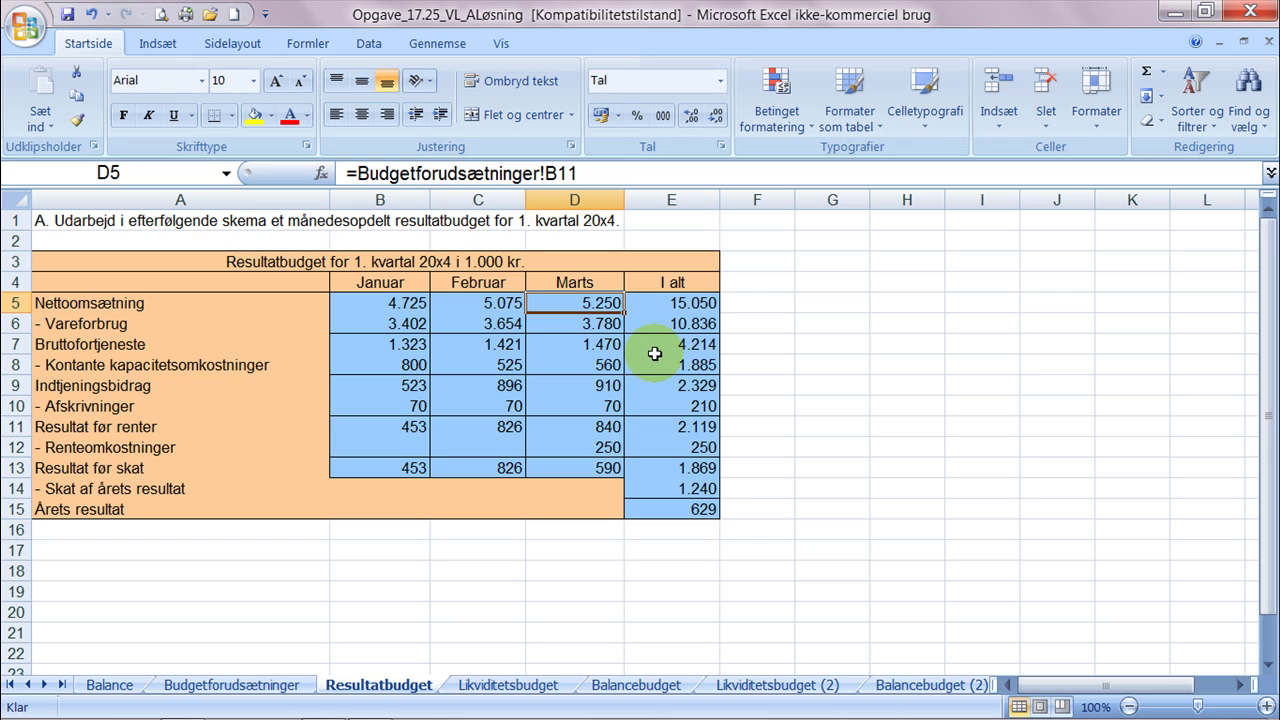
pyautogui.write('=')
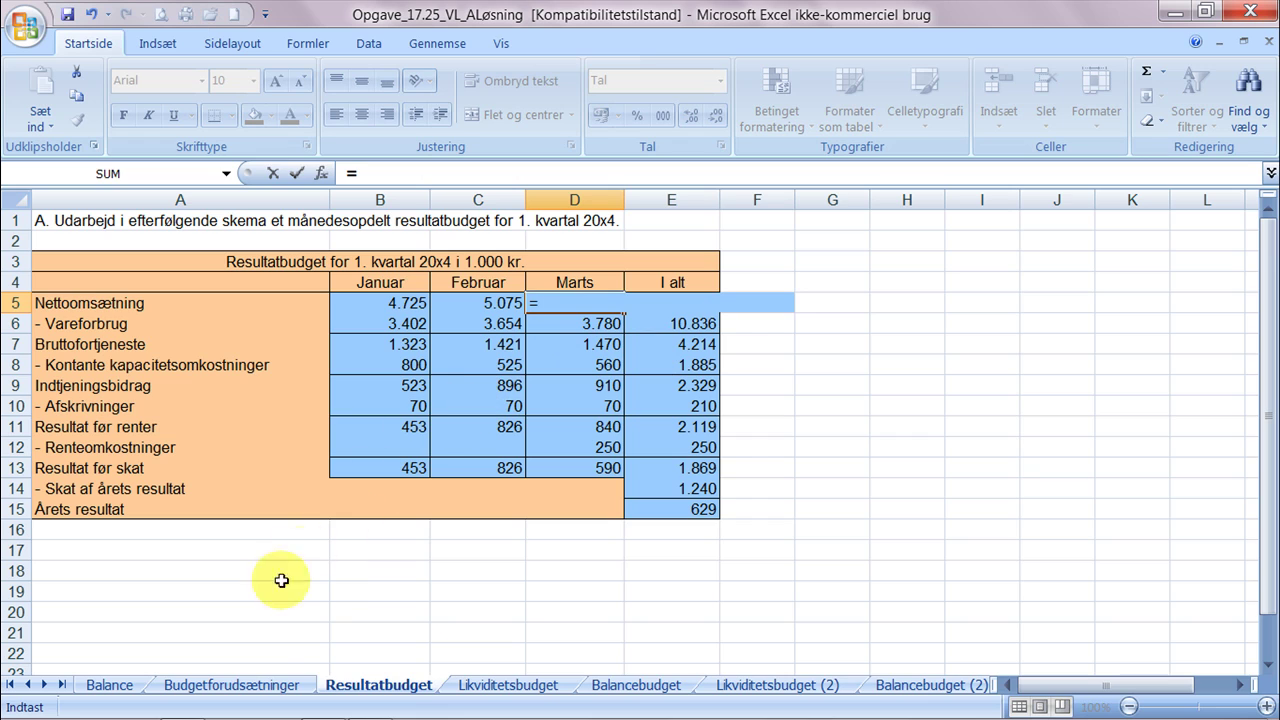
pyautogui.click(258, 685)
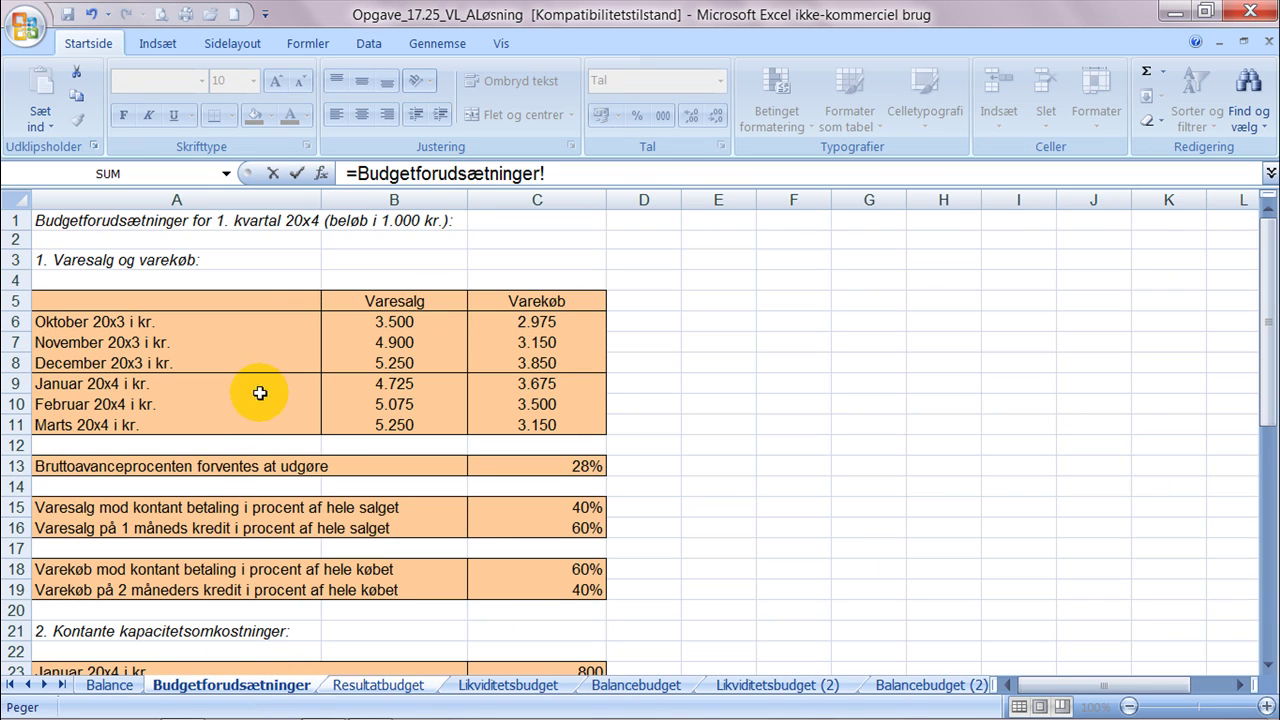
pyautogui.click(372, 425)
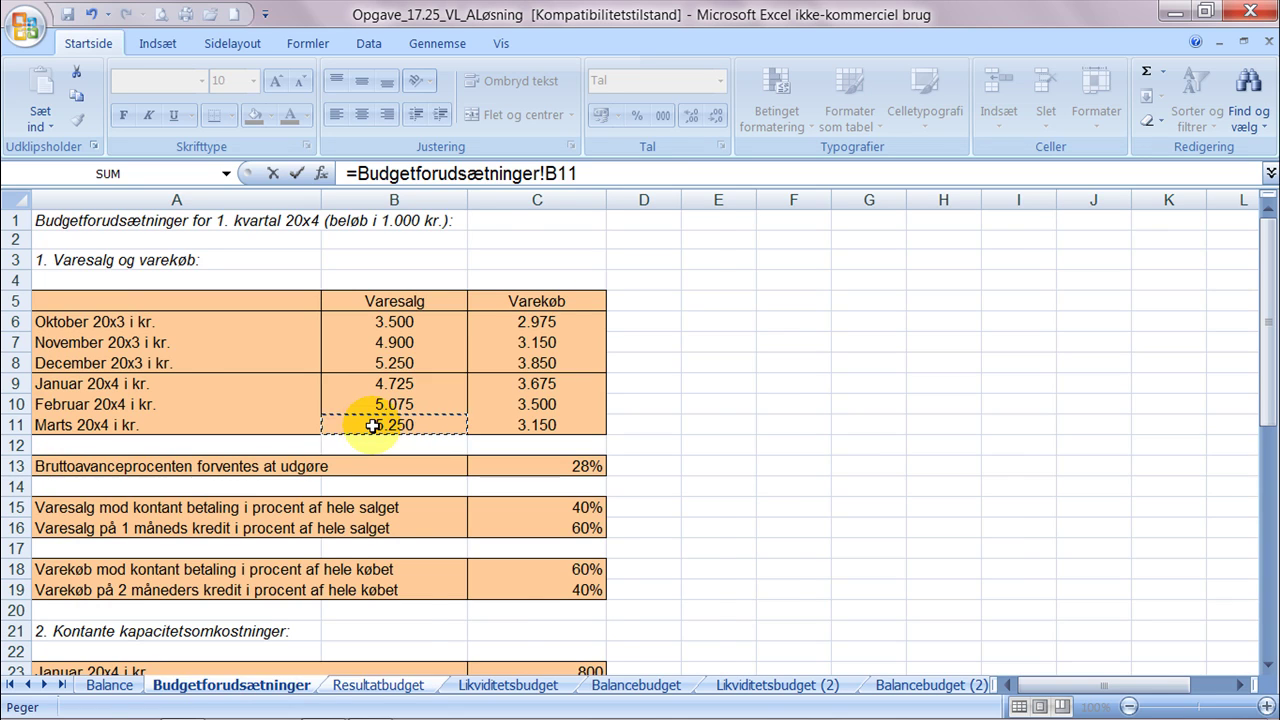
pyautogui.press('Return')
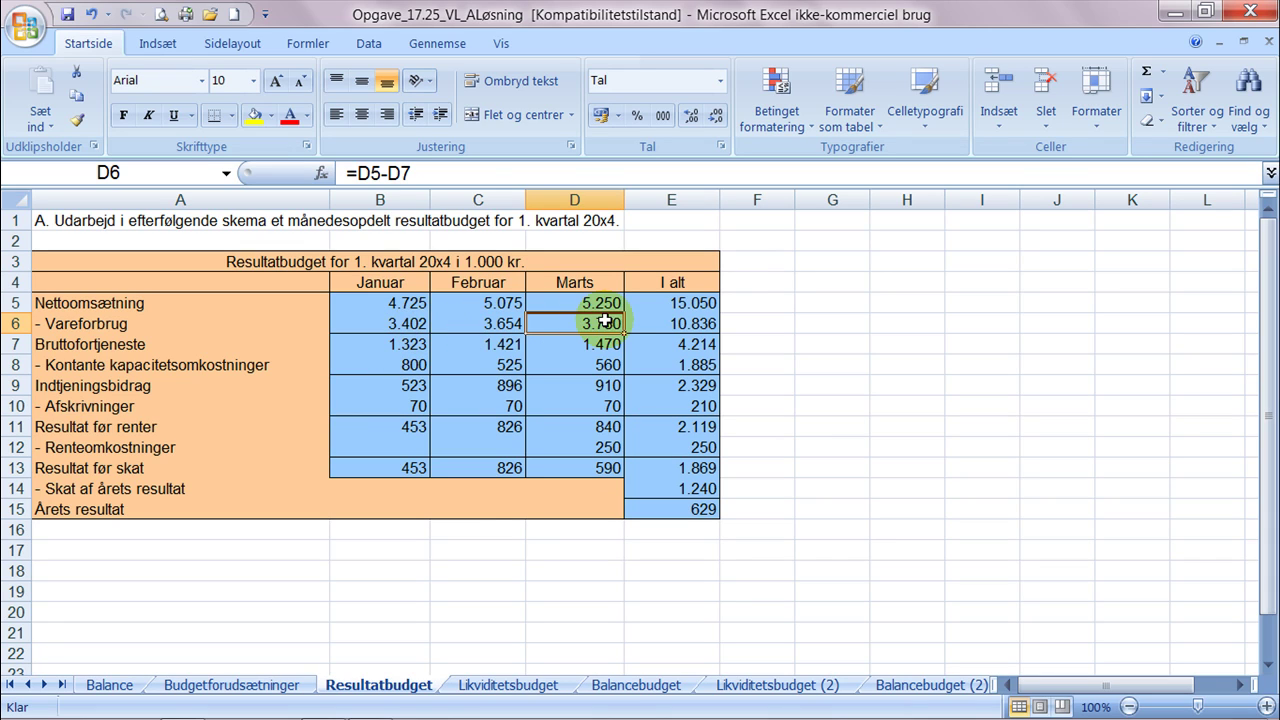
# Step: Check January's Bruttofortjeneste formula in B7, enter =D5*Budgetforudsætninger!C13 for March in D7, and inspect its cell references
pyautogui.click(395, 345)
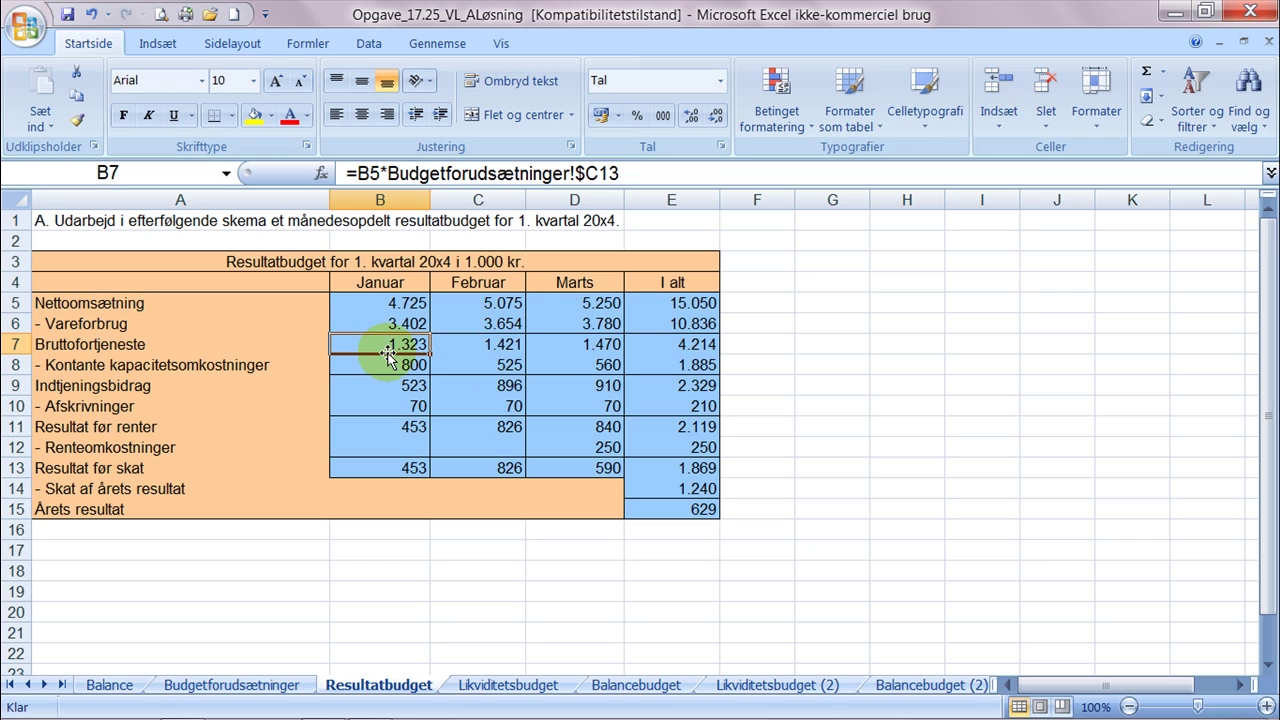
pyautogui.click(551, 345)
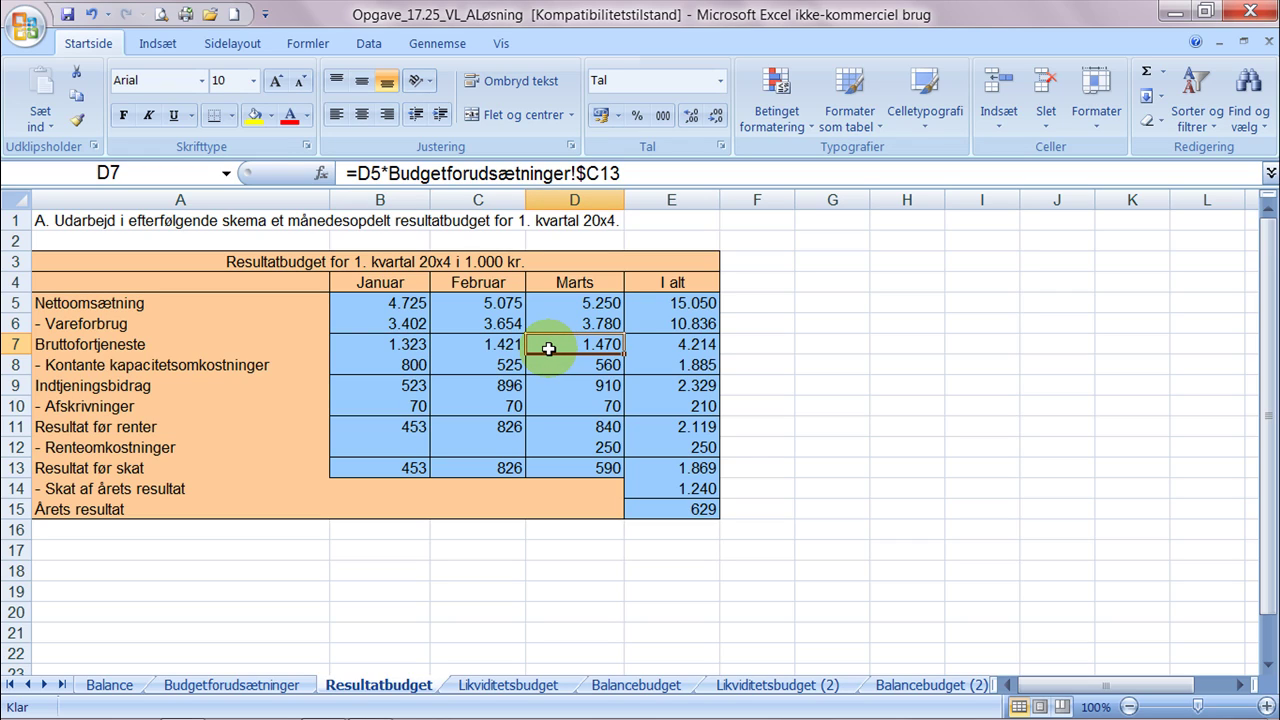
pyautogui.write('=')
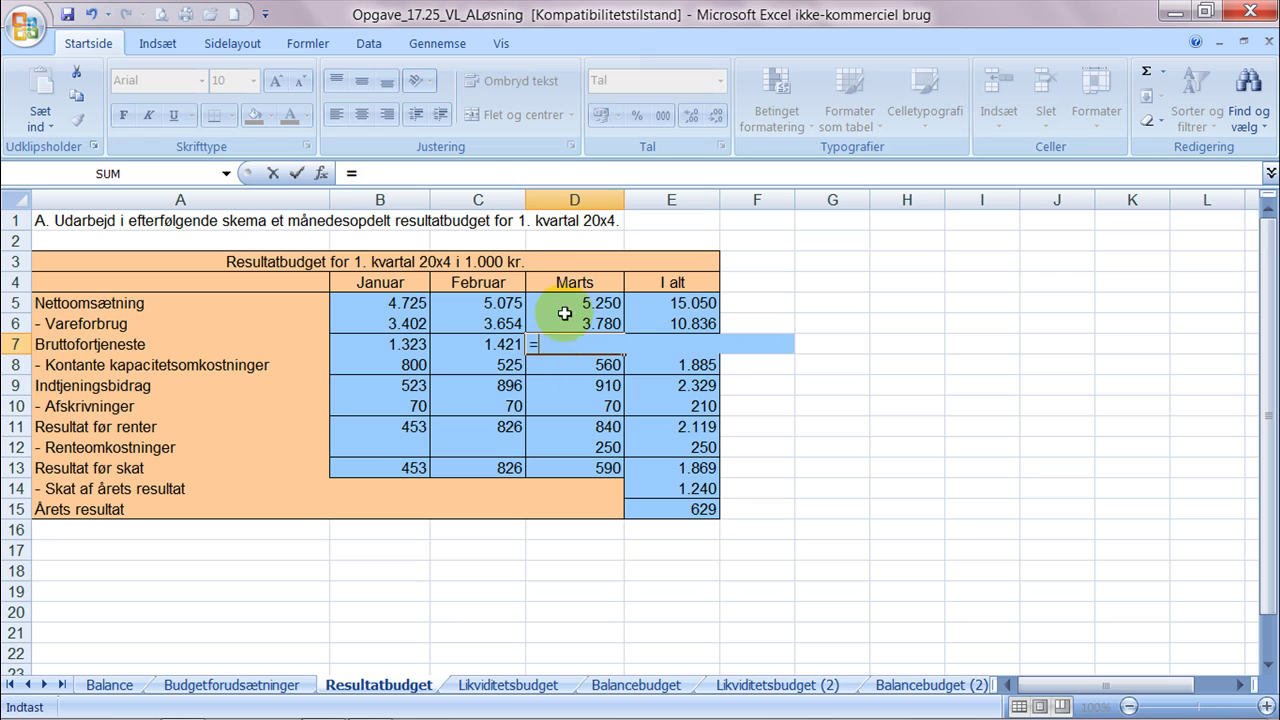
pyautogui.click(565, 302)
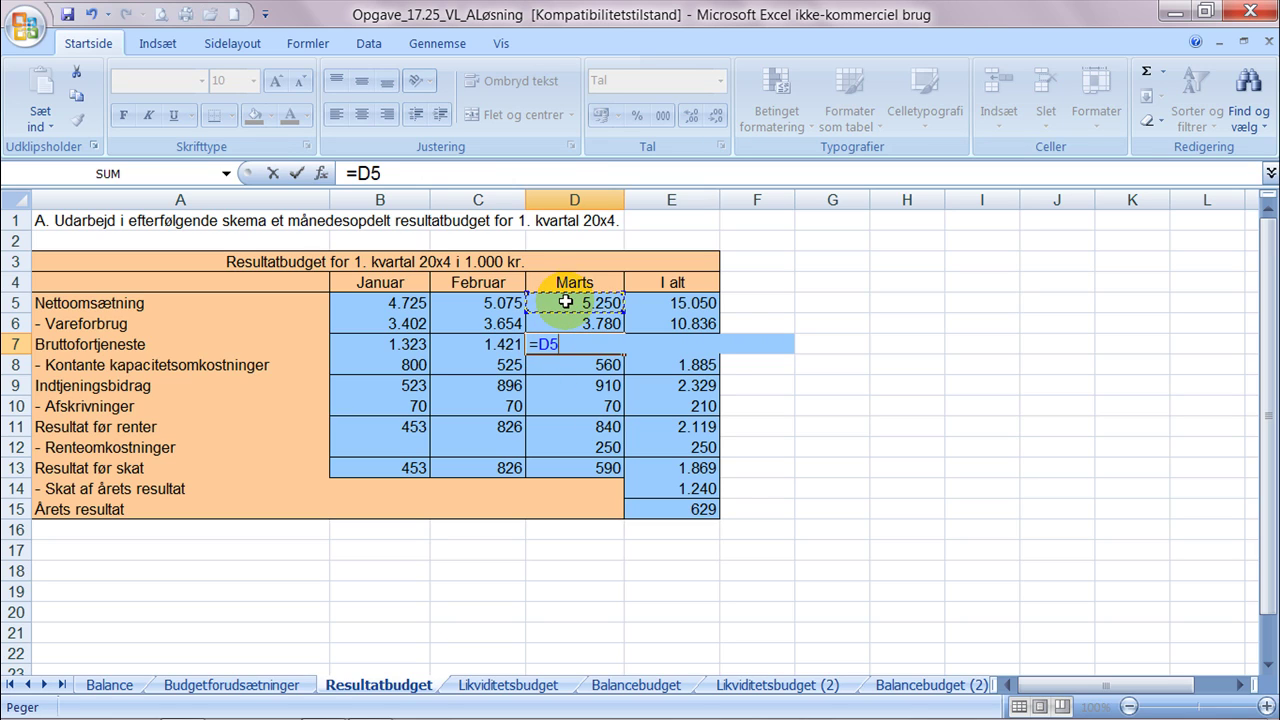
pyautogui.write('*')
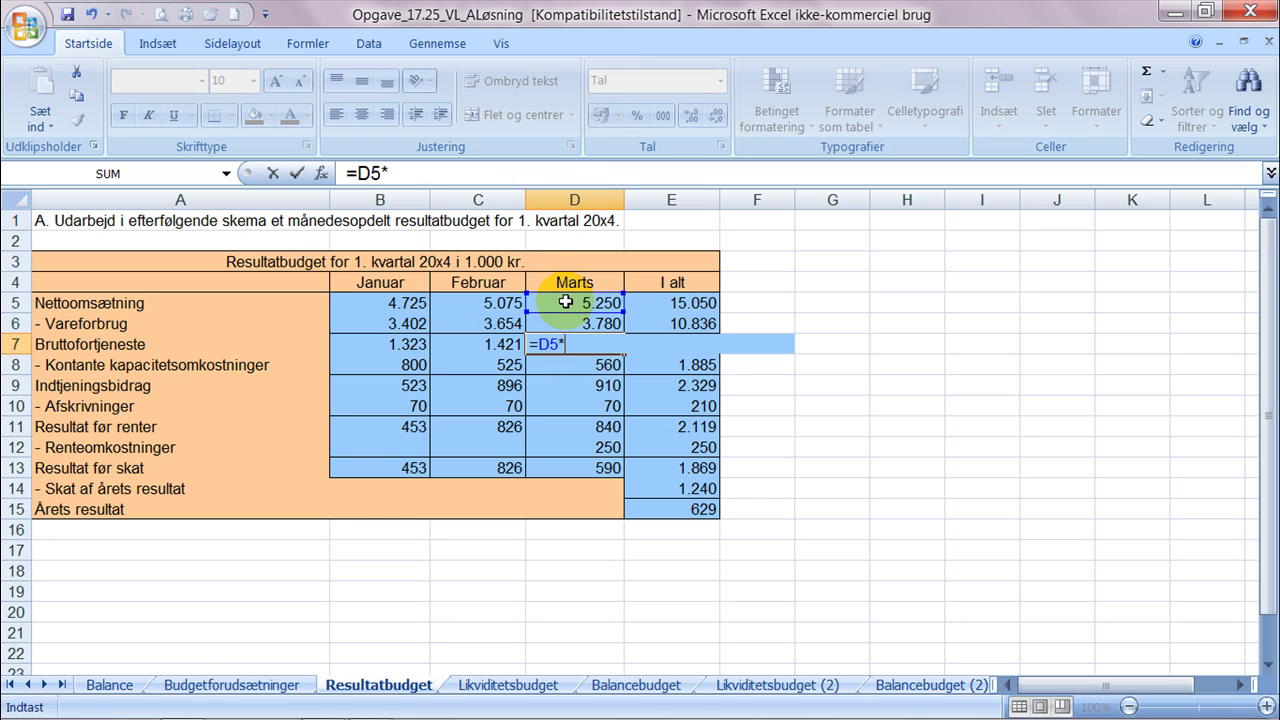
pyautogui.click(180, 685)
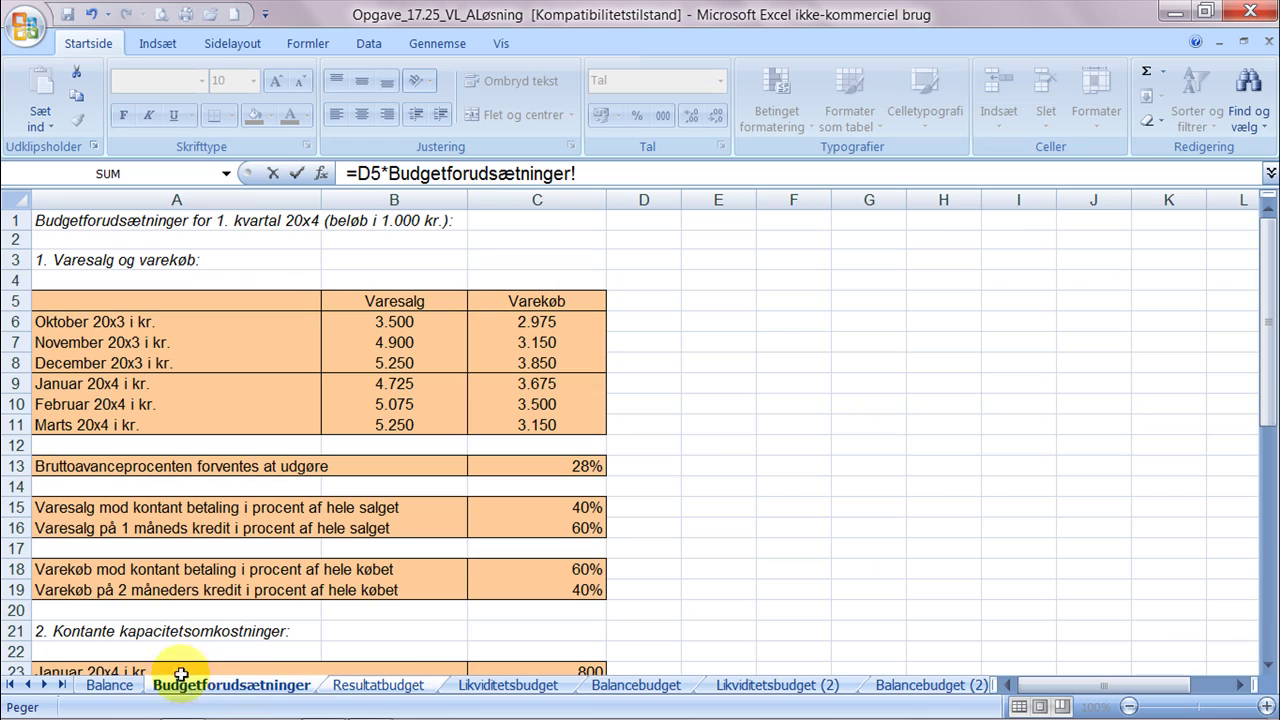
pyautogui.click(588, 465)
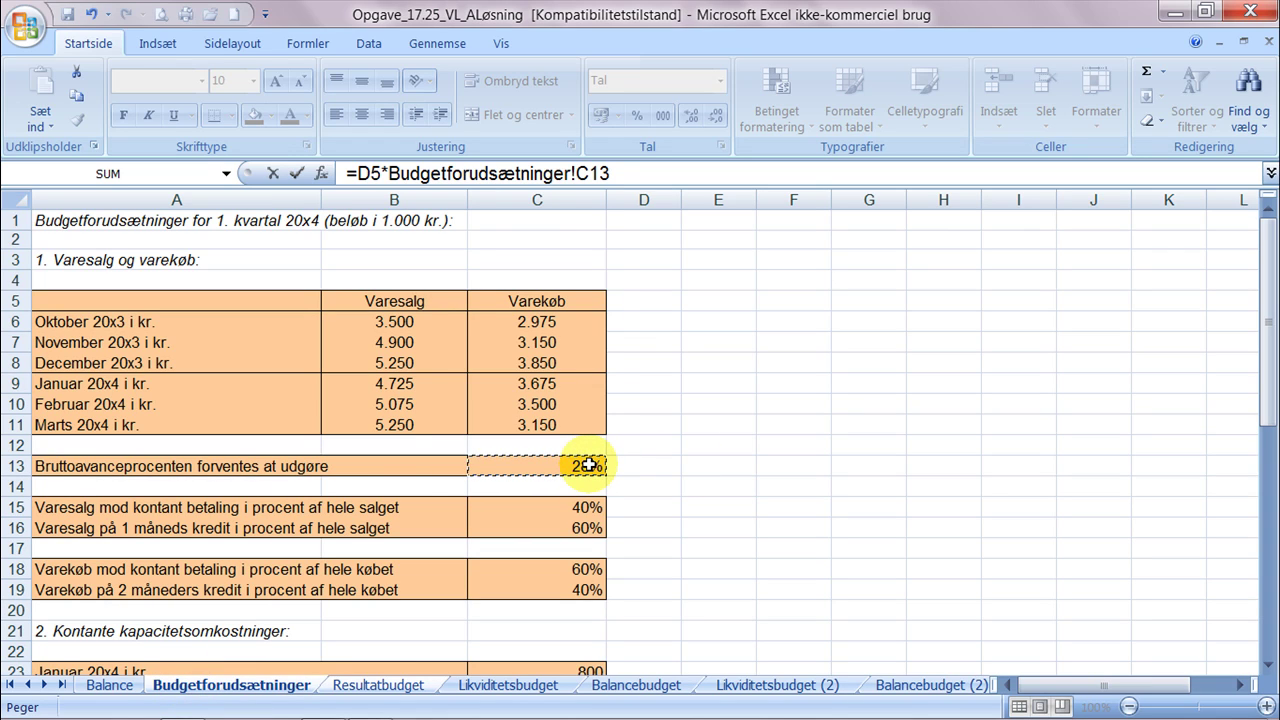
pyautogui.press('Return')
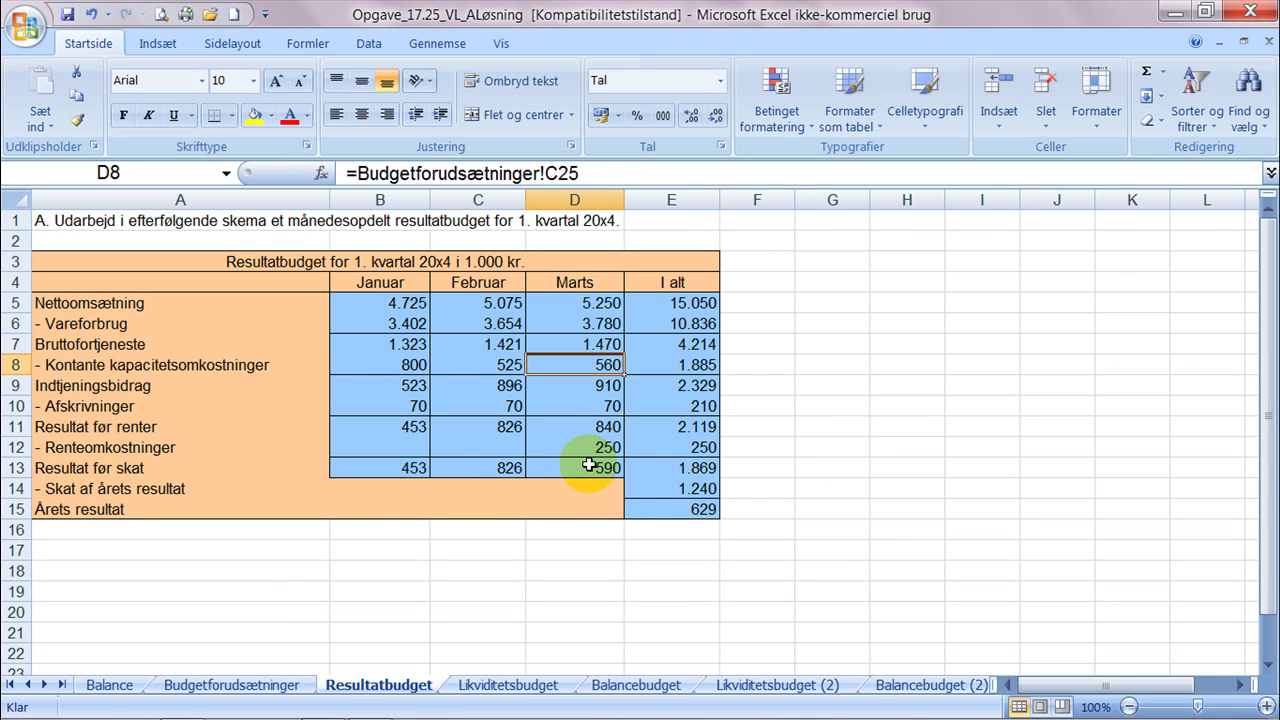
pyautogui.press('Up')
pyautogui.press('F2')
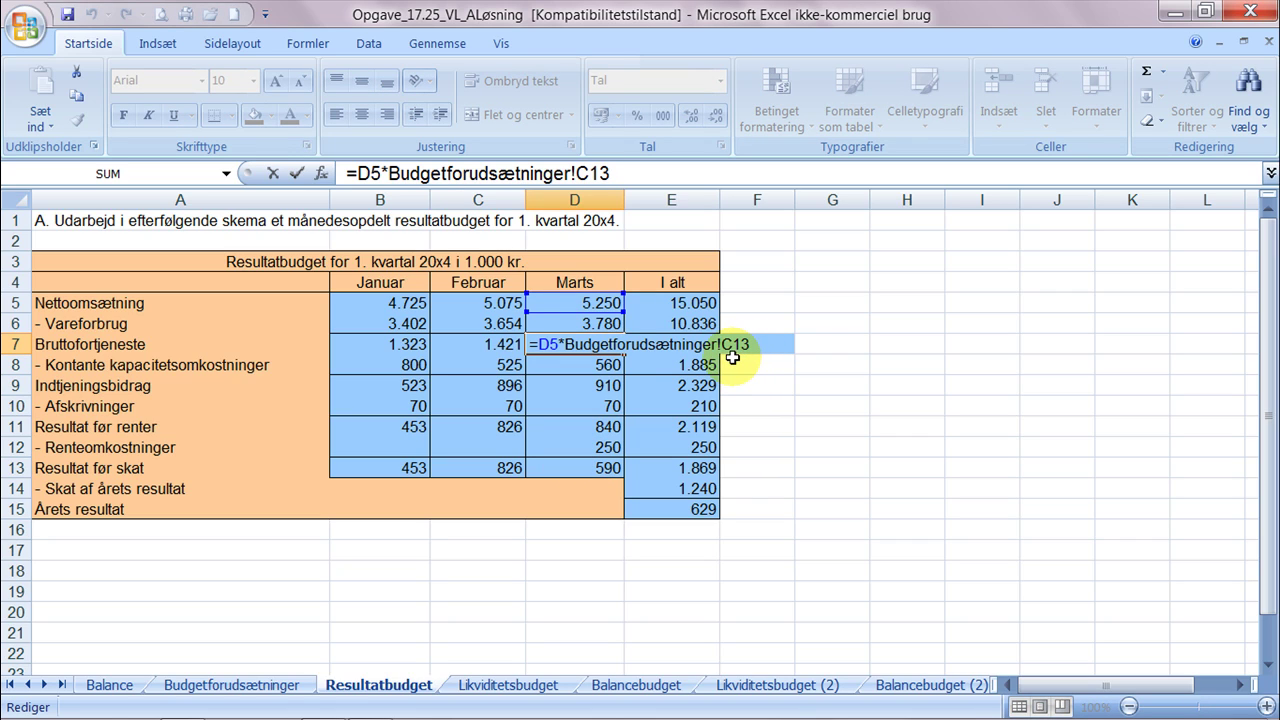
pyautogui.press('Escape')
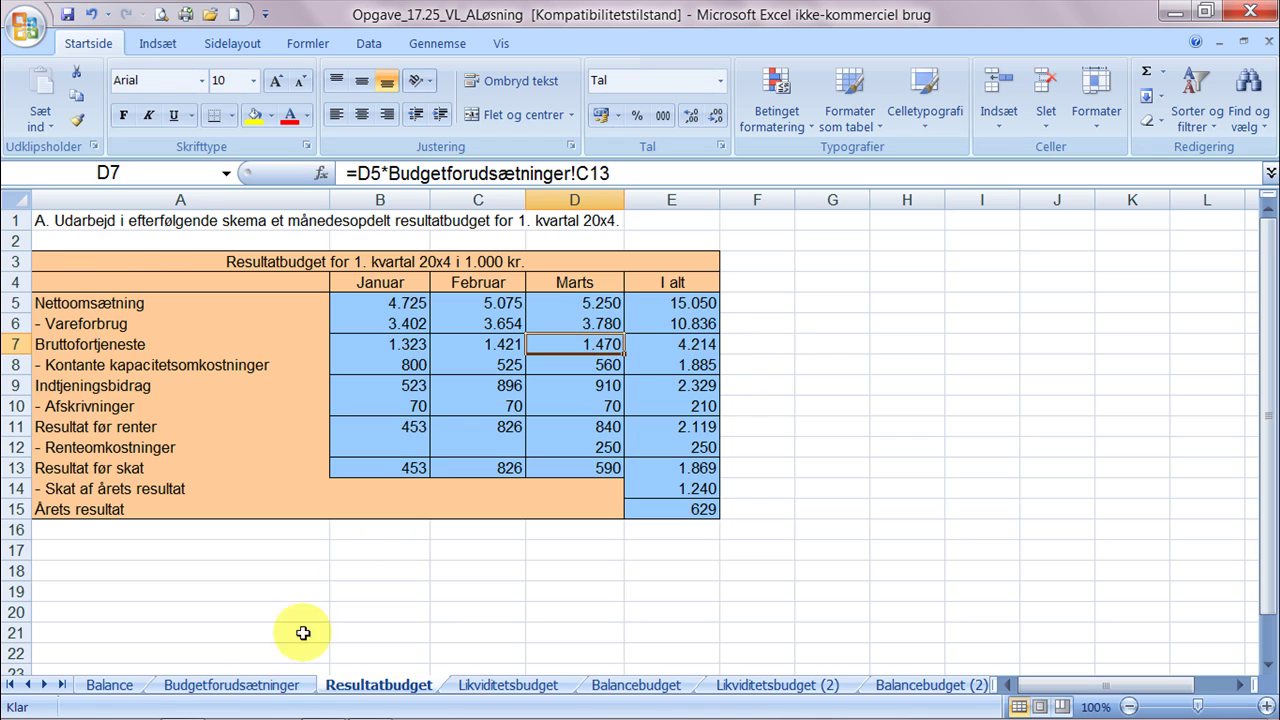
# Step: Trace the gross margin percentage used in March's Bruttofortjeneste (D7) to cell C13 on Budgetforudsætninger
pyautogui.click(271, 686)
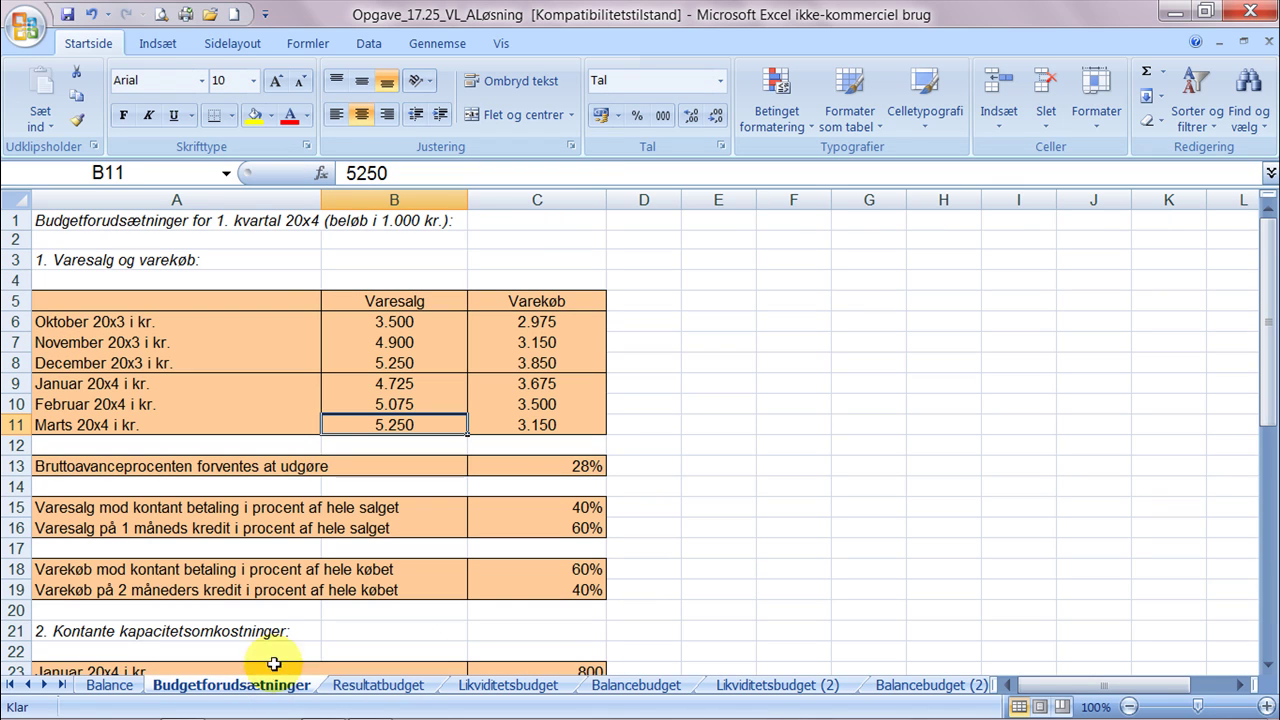
pyautogui.click(591, 465)
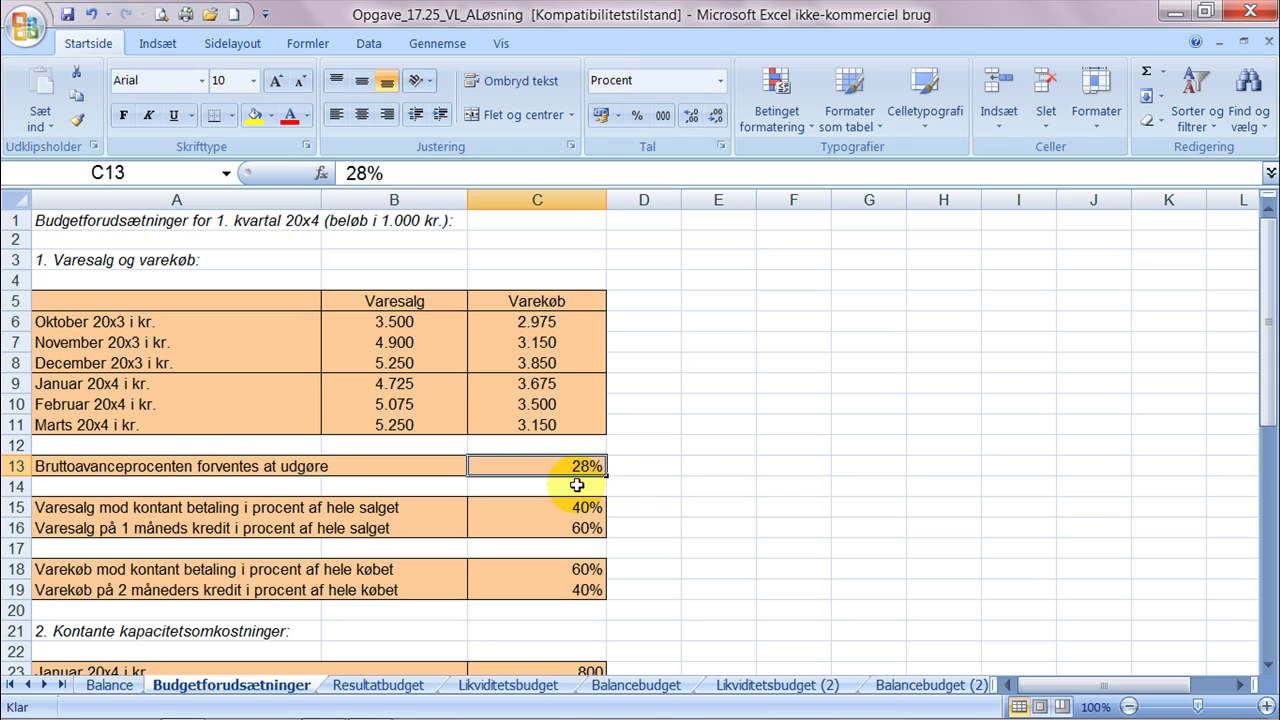
pyautogui.click(366, 690)
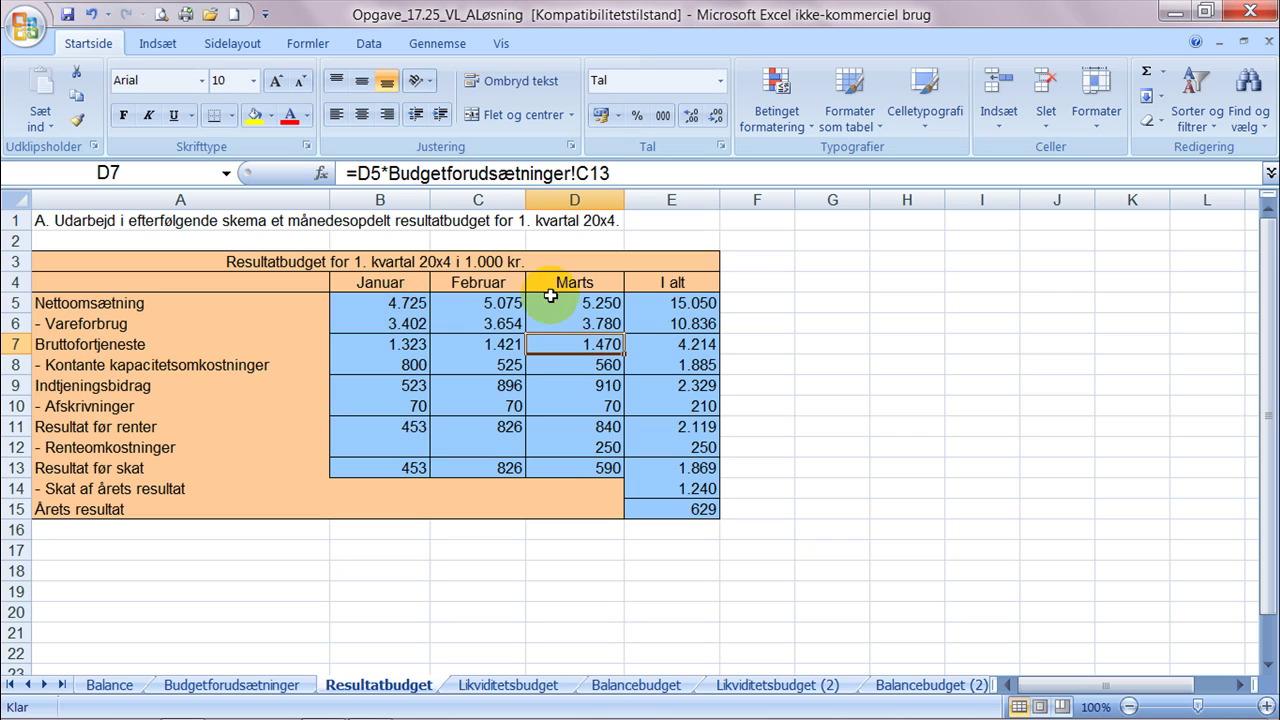
# Step: Inspect January's Vareforbrug formula in B6 of Resultatbudget and its references to Nettoomsætning in B5 and Bruttofortjeneste in B7
pyautogui.click(398, 347)
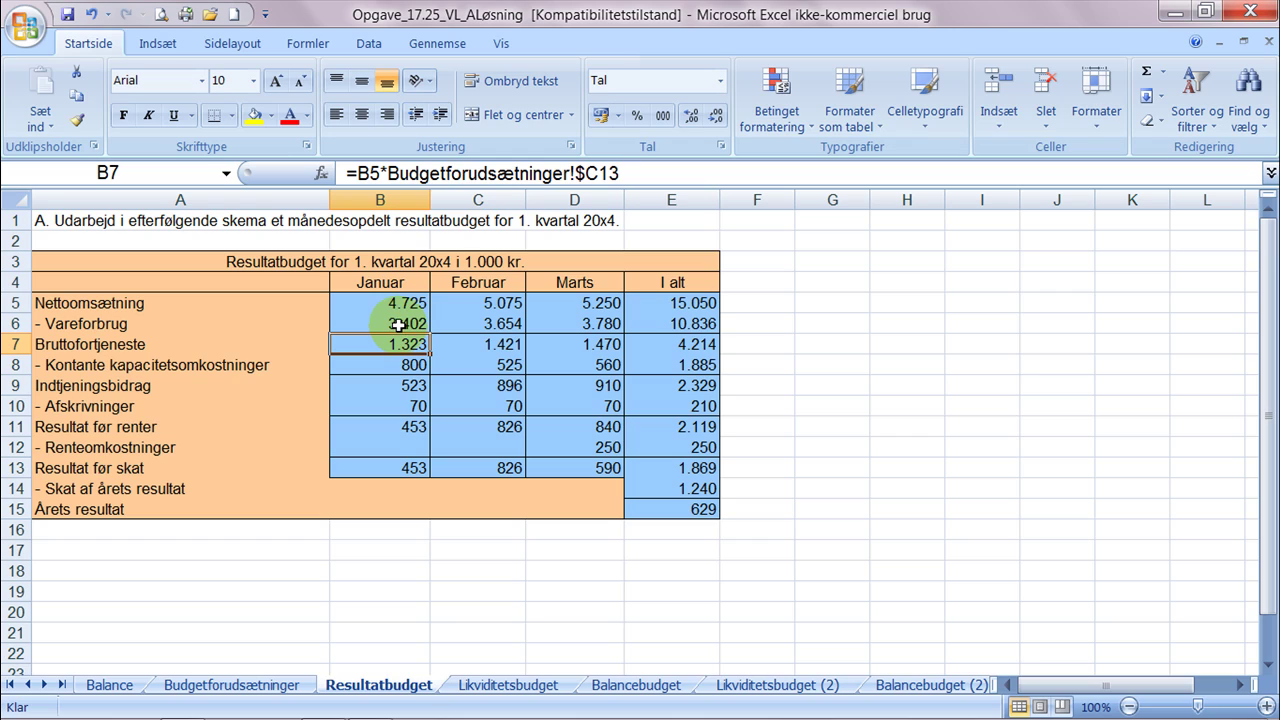
pyautogui.click(398, 325)
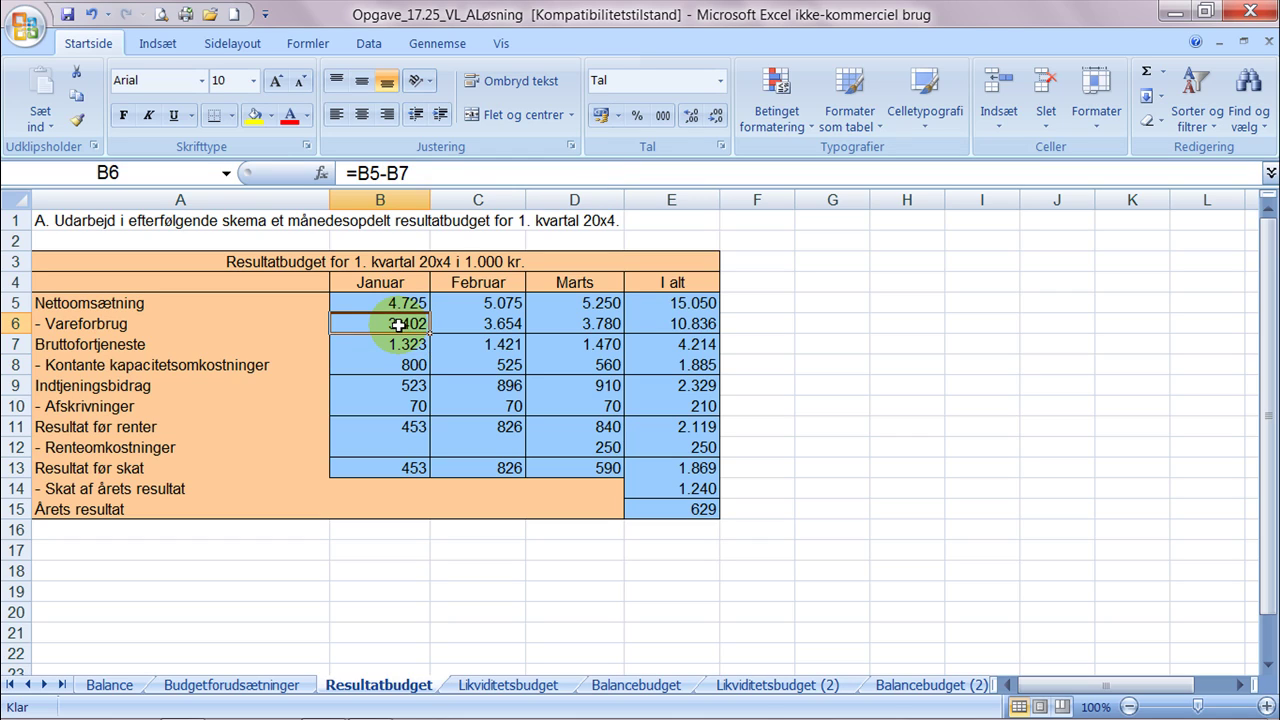
pyautogui.doubleClick(398, 325)
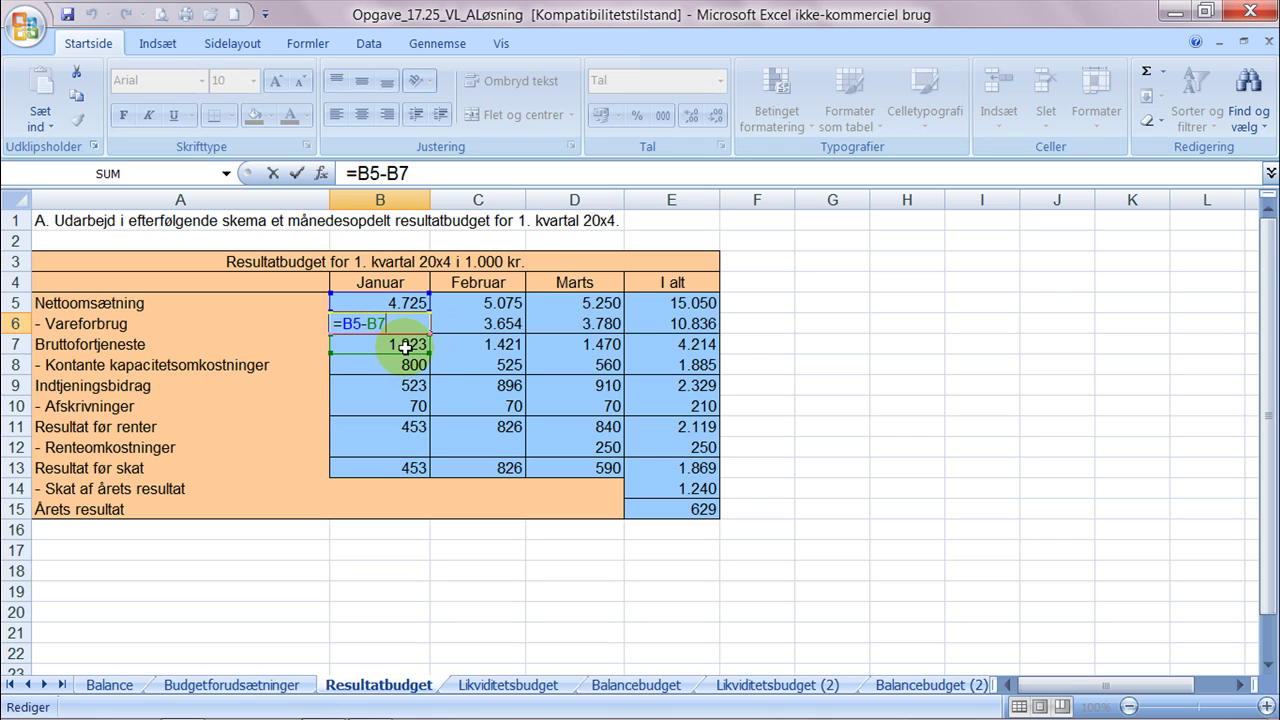
pyautogui.click(410, 346)
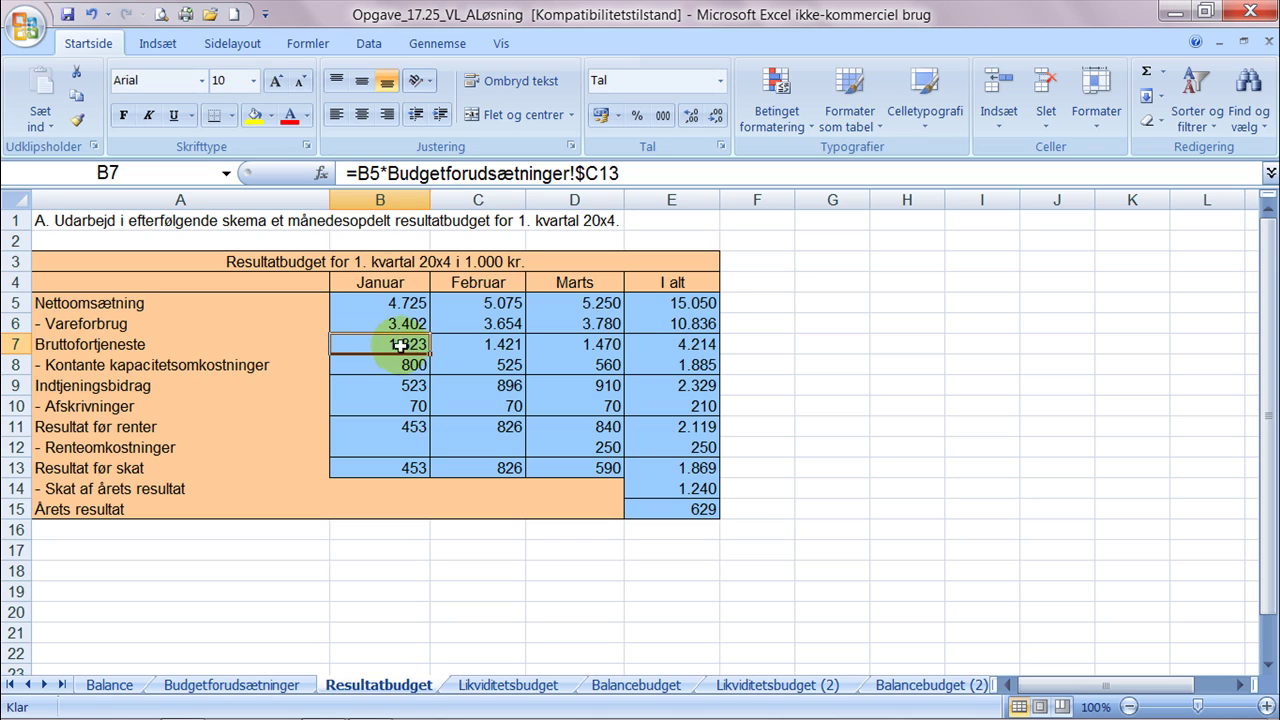
# Step: Clear February's Vareforbrug in cell C6 of Resultatbudget and re-enter it as =C5-C7
pyautogui.click(492, 324)
pyautogui.press('Delete')
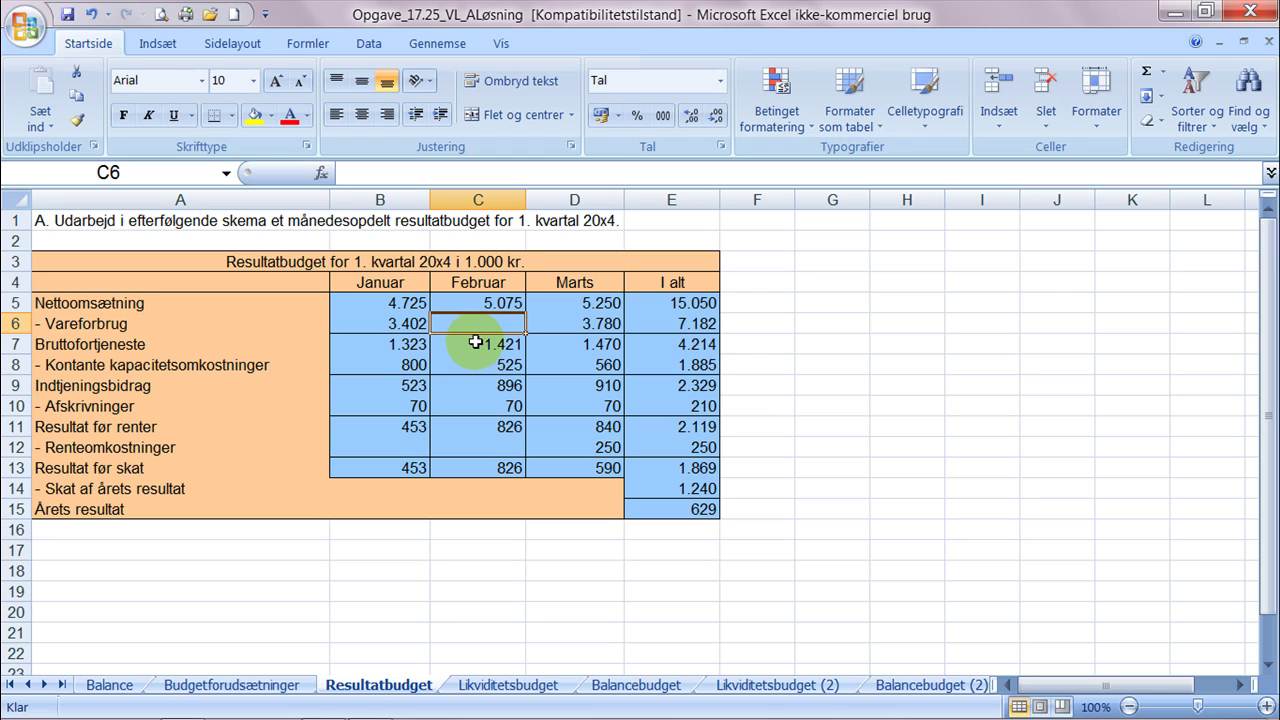
pyautogui.click(477, 343)
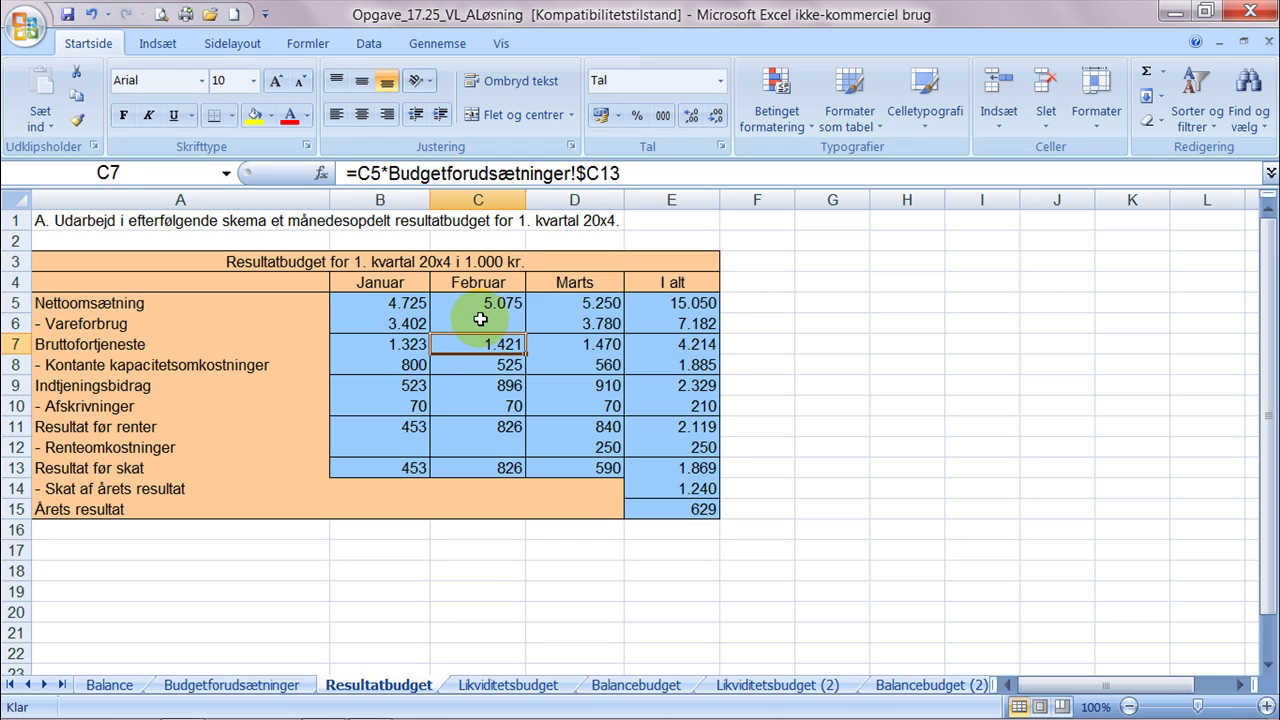
pyautogui.click(480, 320)
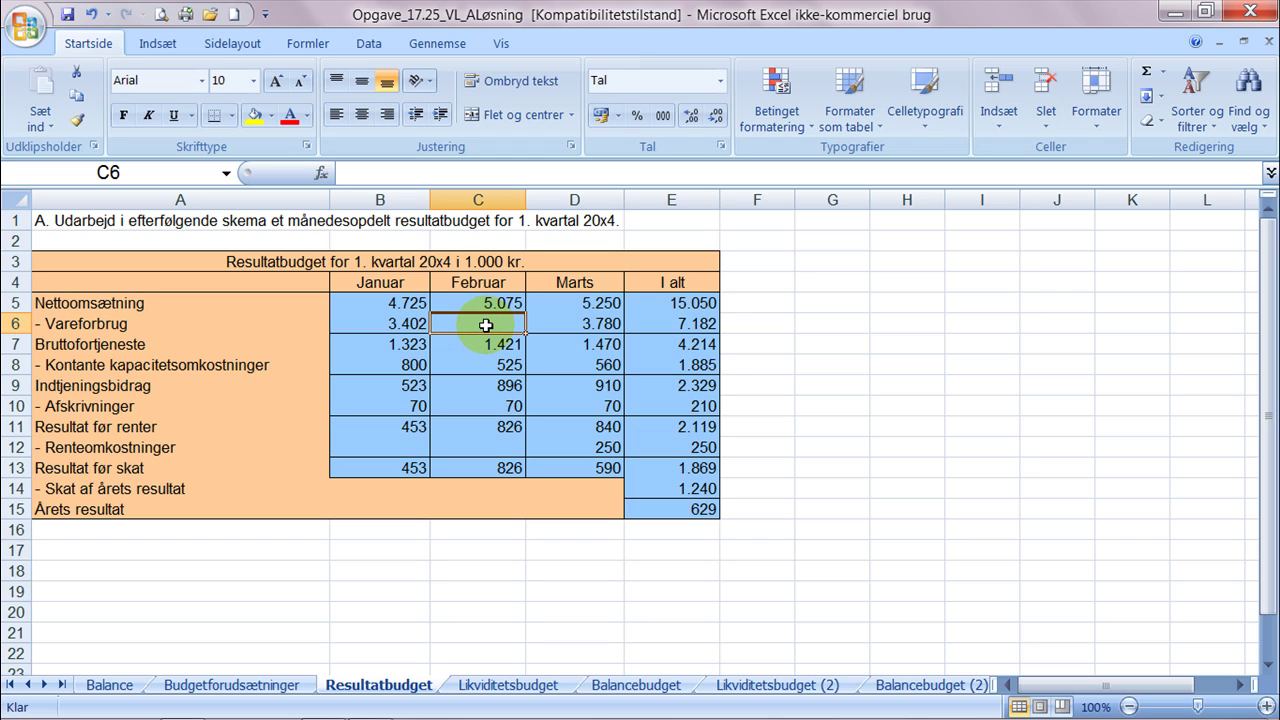
pyautogui.write('=')
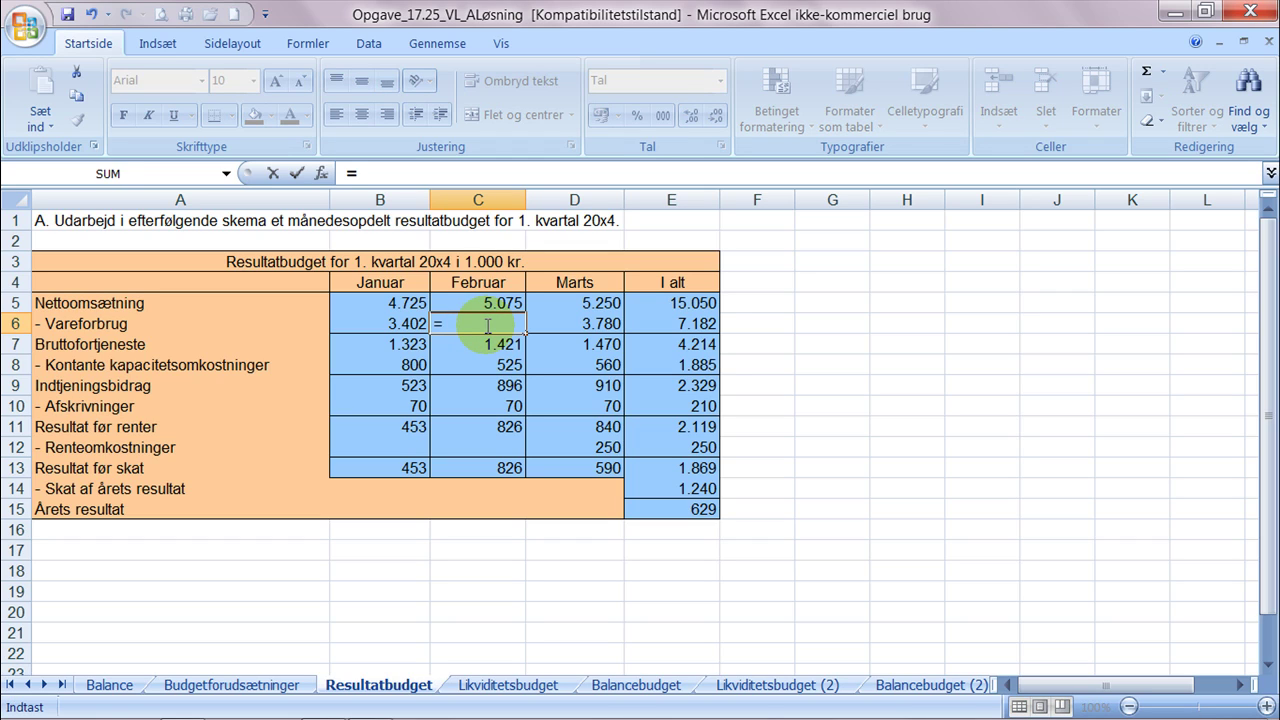
pyautogui.click(488, 305)
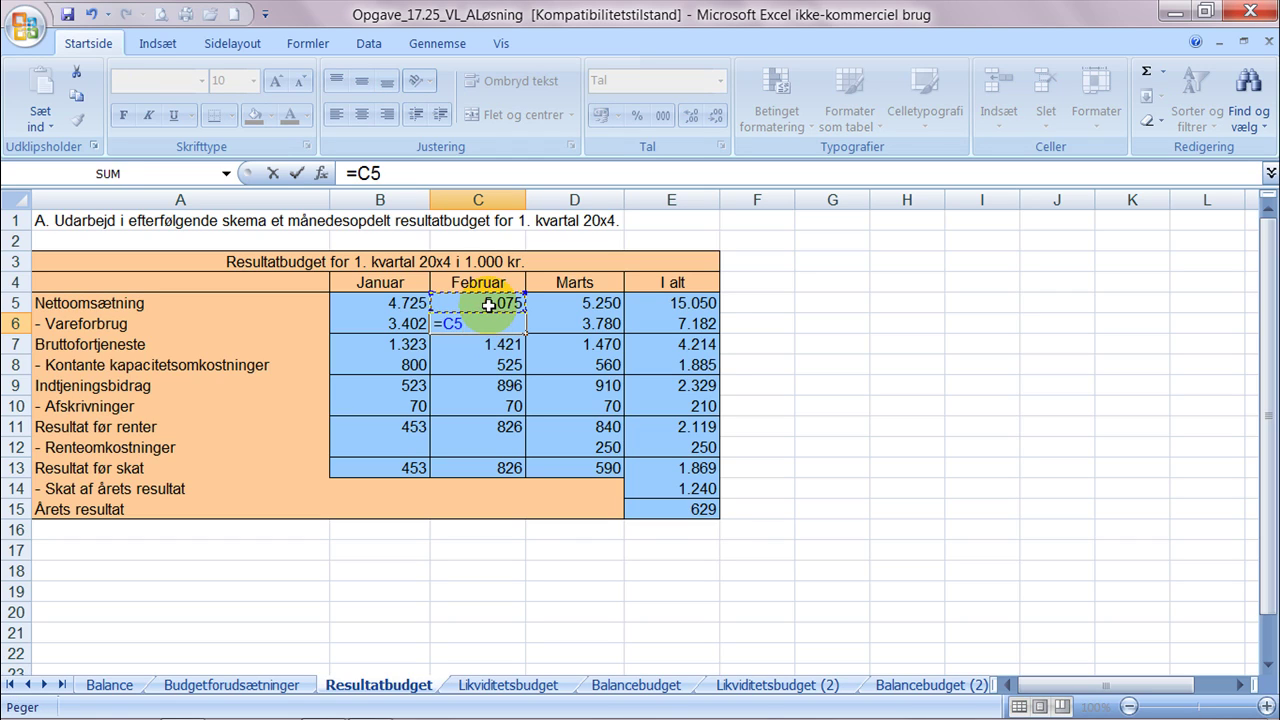
pyautogui.write('-')
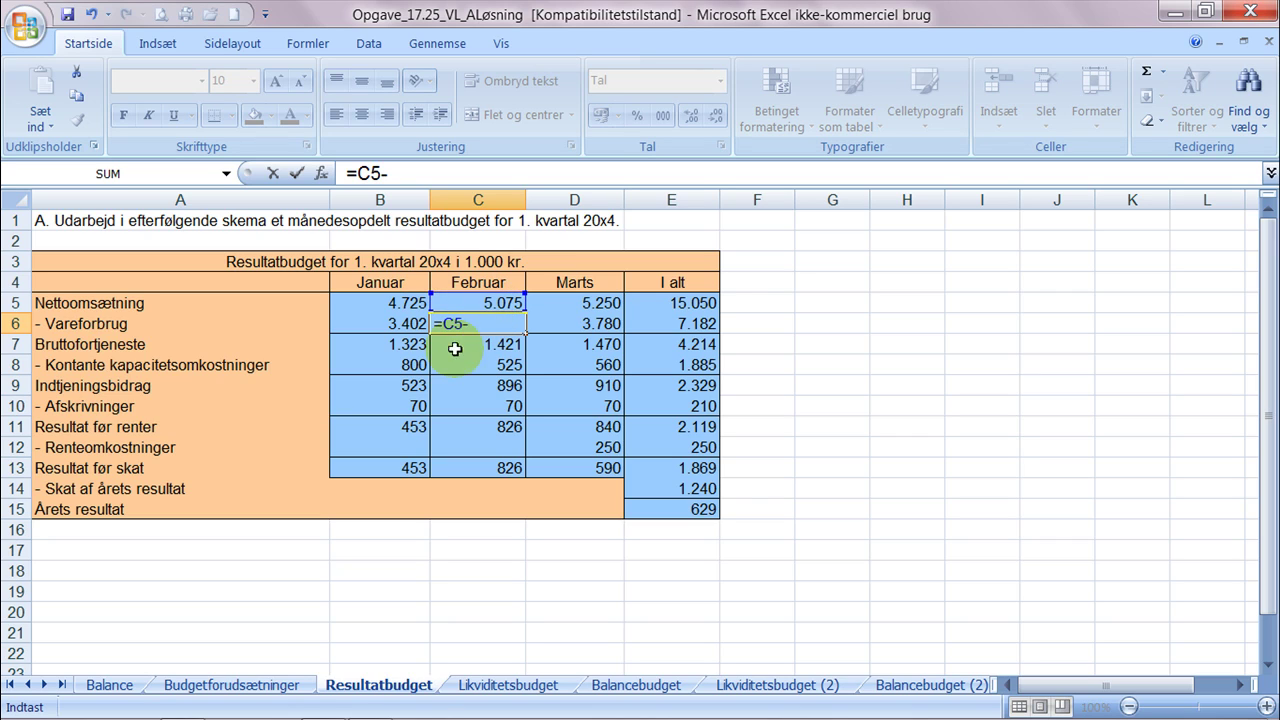
pyautogui.click(470, 344)
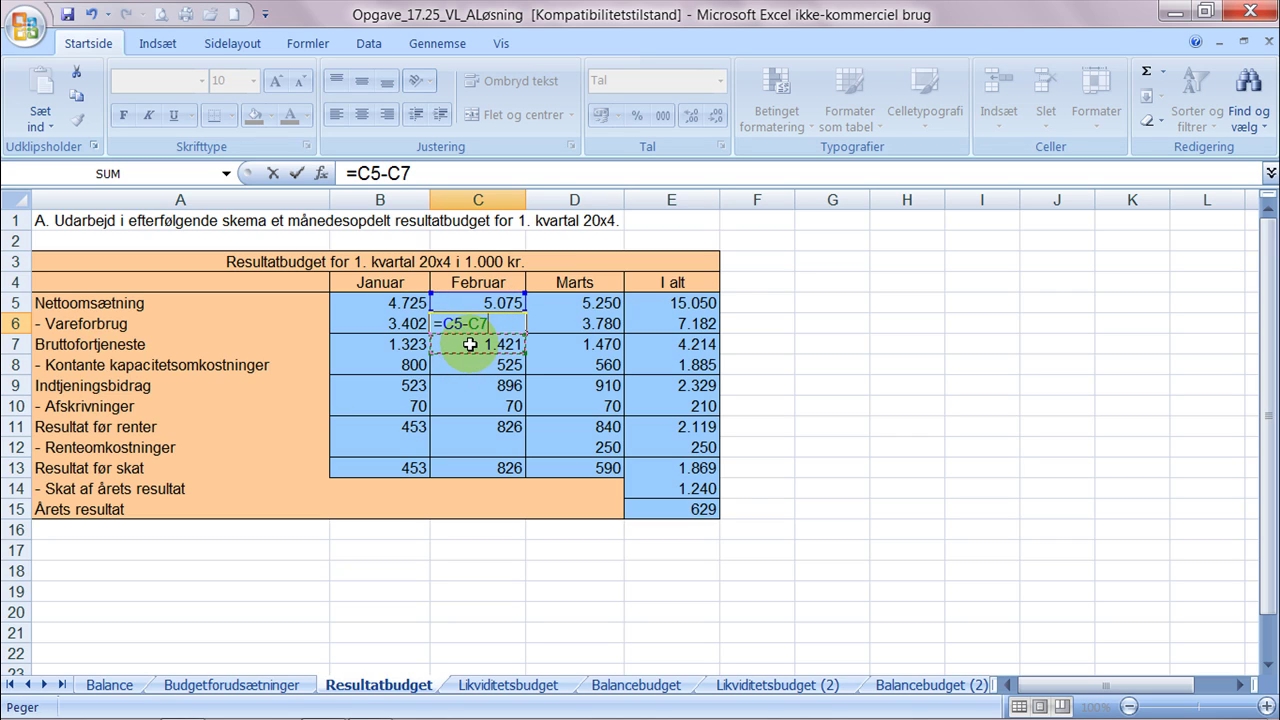
pyautogui.press('Return')
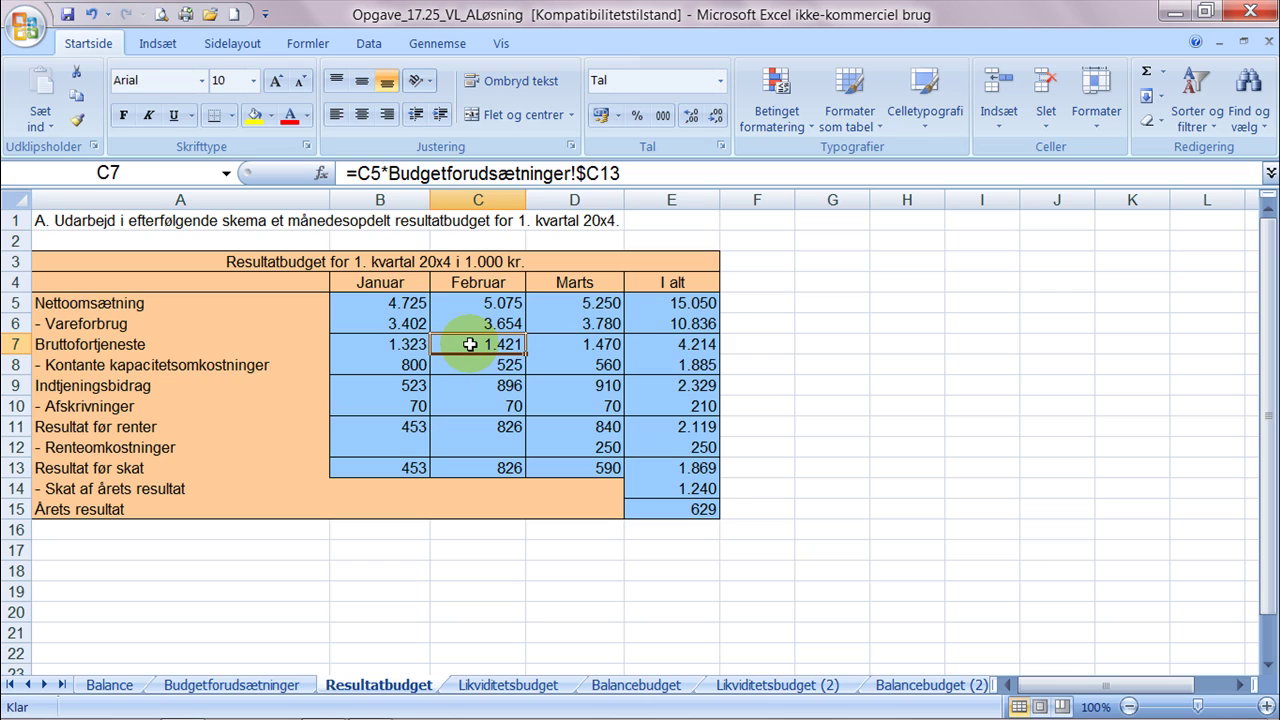
# Step: Trace January's Kontante kapacitetsomkostninger in B8 of Resultatbudget to its source on Budgetforudsætninger, and check February's formula in C8
pyautogui.click(413, 368)
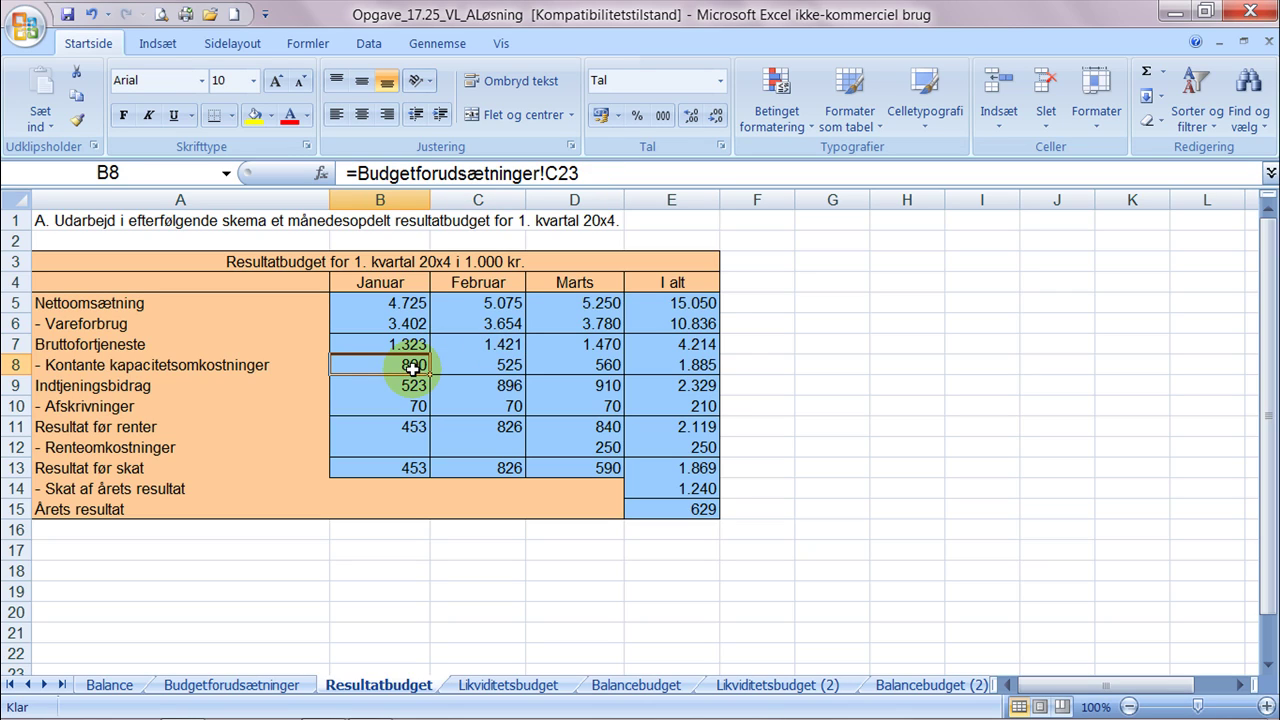
pyautogui.click(186, 692)
pyautogui.scroll(-4, 845, 530)
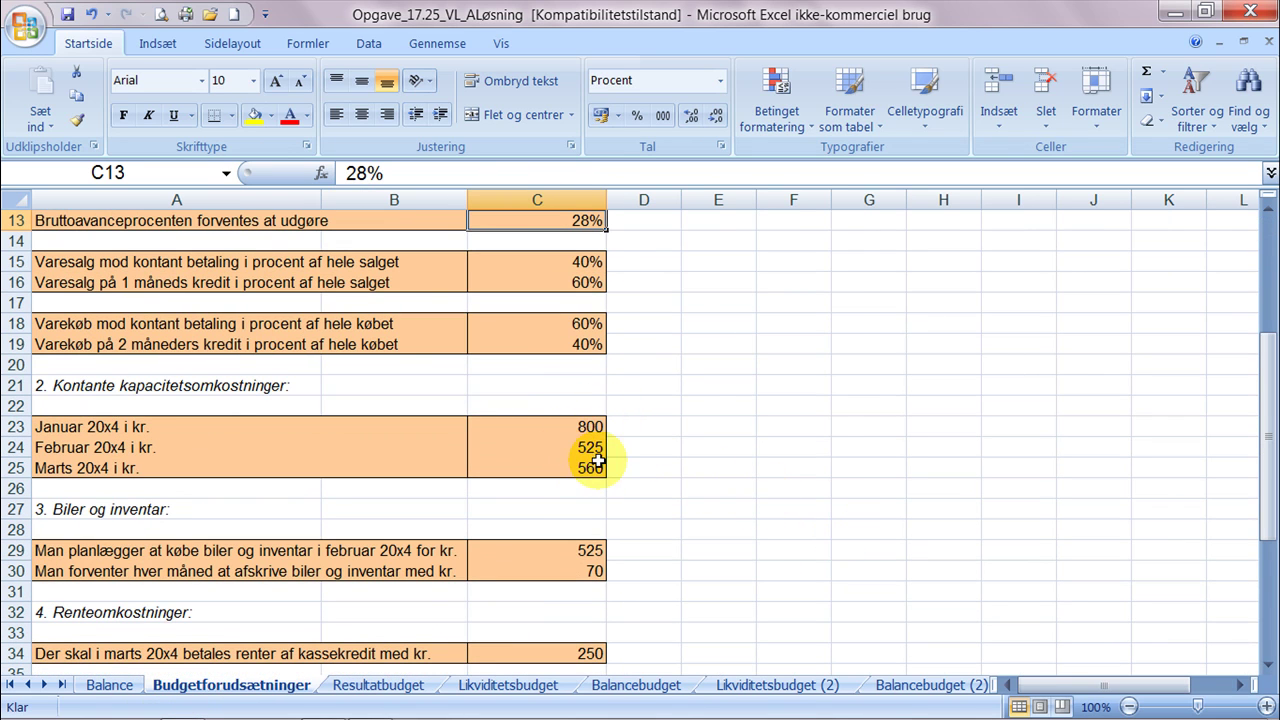
pyautogui.click(337, 690)
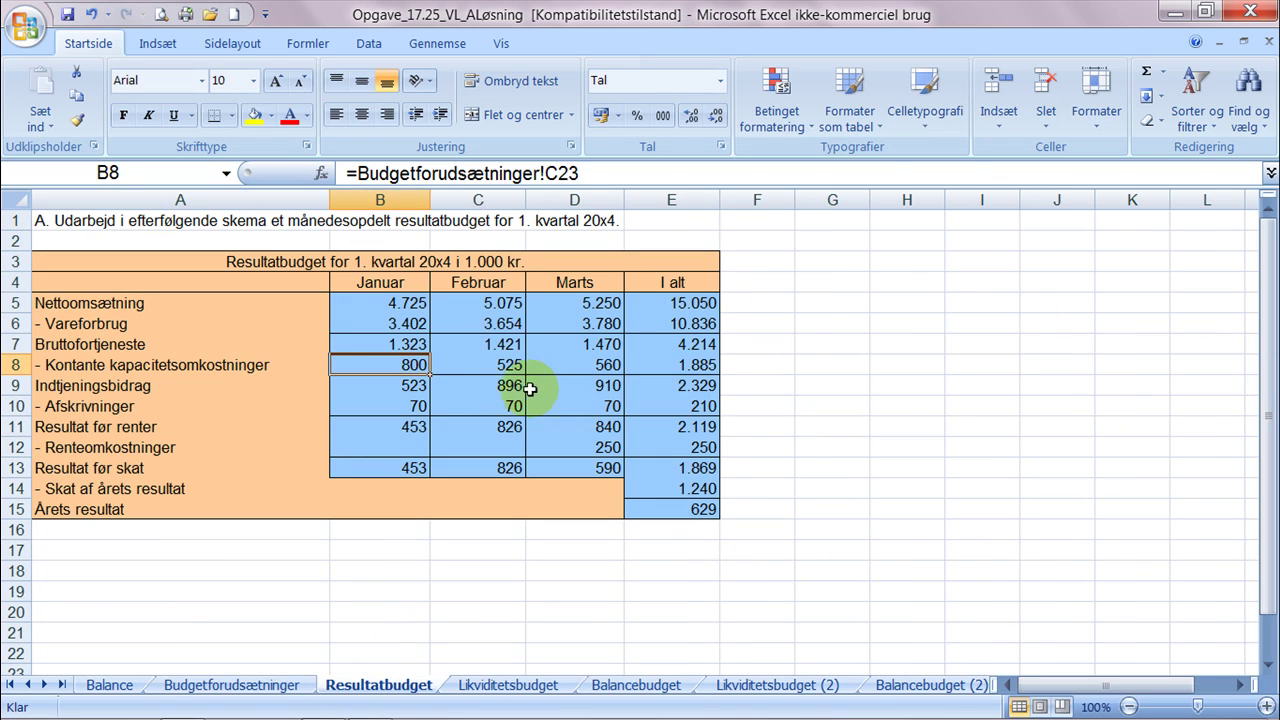
pyautogui.click(504, 365)
# Step: Re-enter March's Kontante kapacitetsomkostninger in cell D8 of Resultatbudget as =Budgetforudsætninger!C25
pyautogui.click(592, 367)
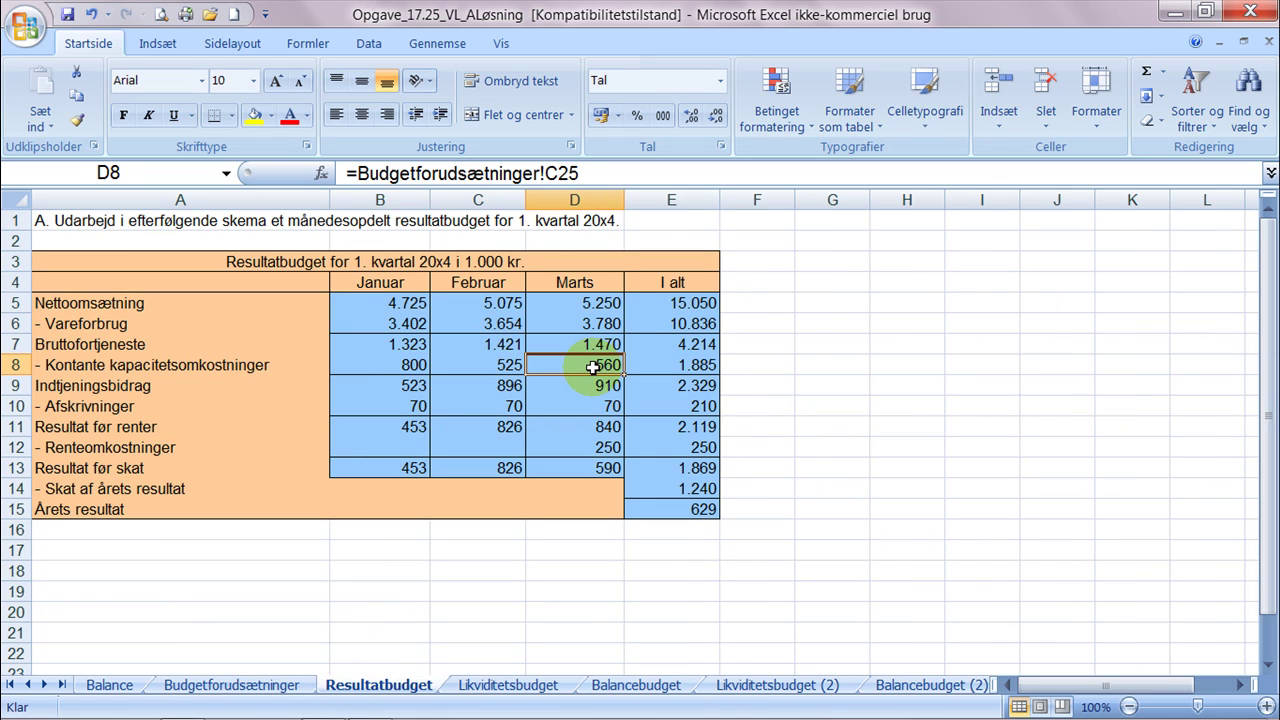
pyautogui.write('=')
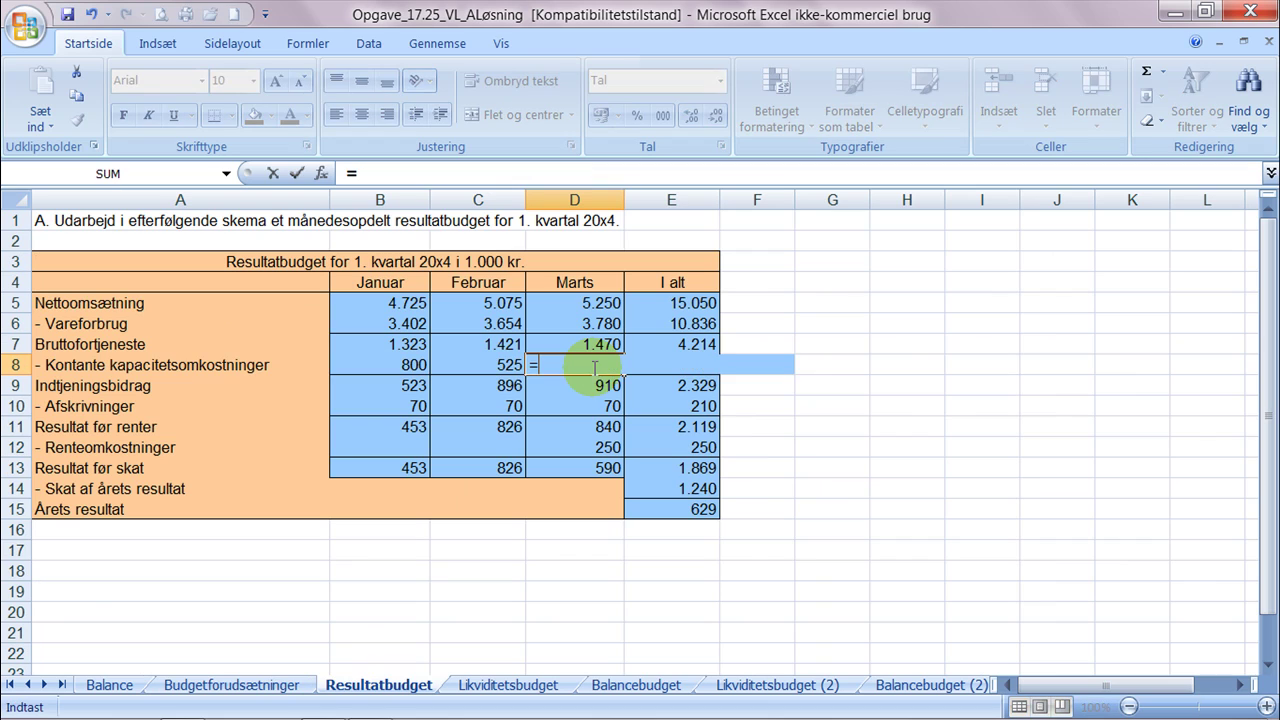
pyautogui.click(252, 690)
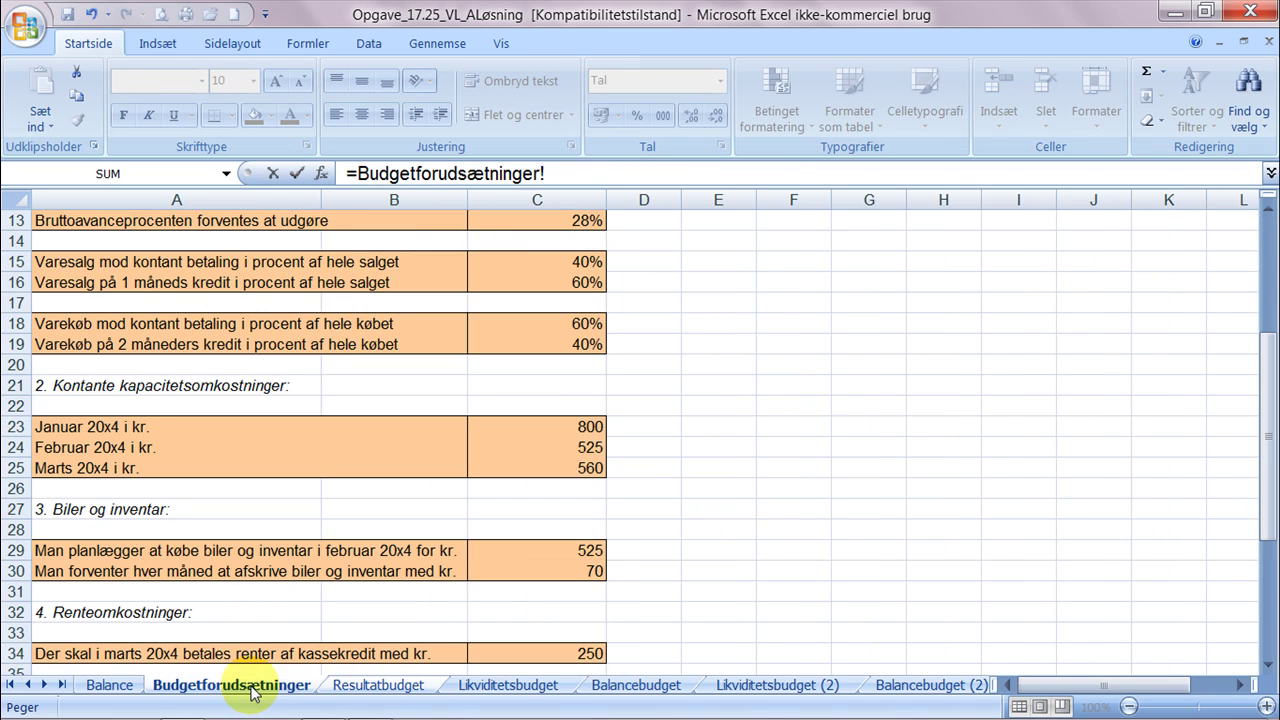
pyautogui.click(591, 469)
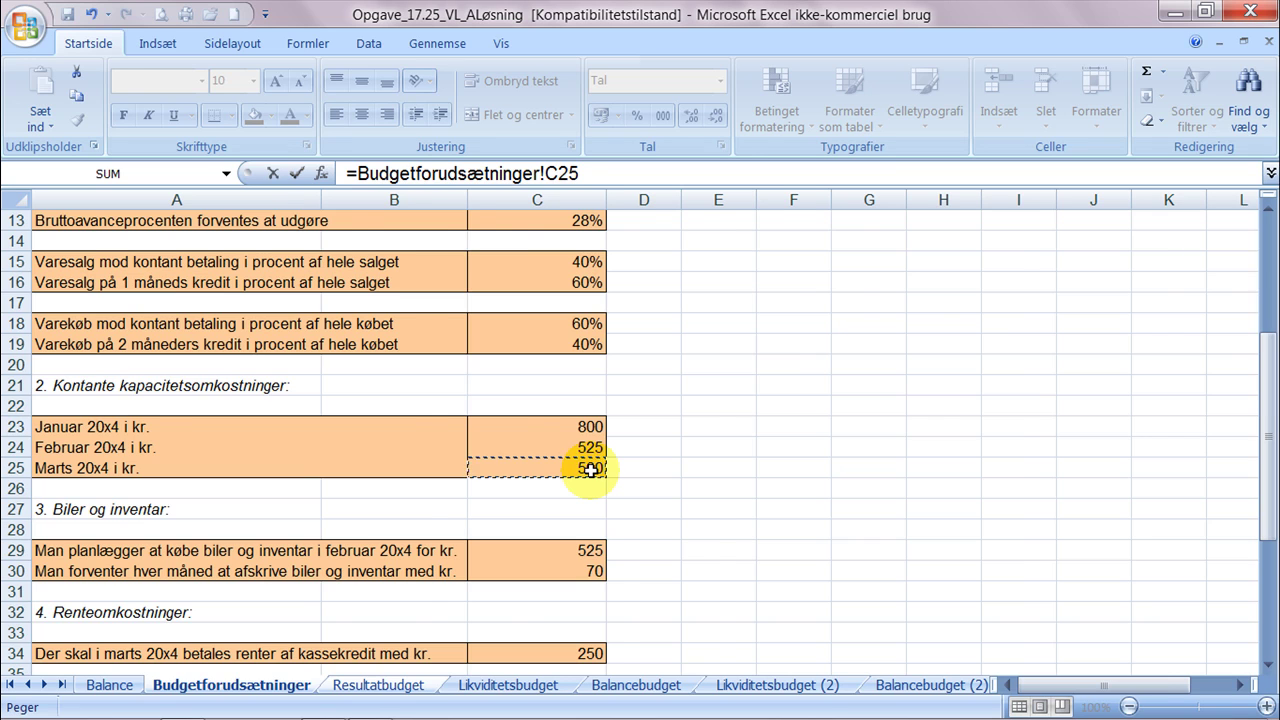
pyautogui.press('Return')
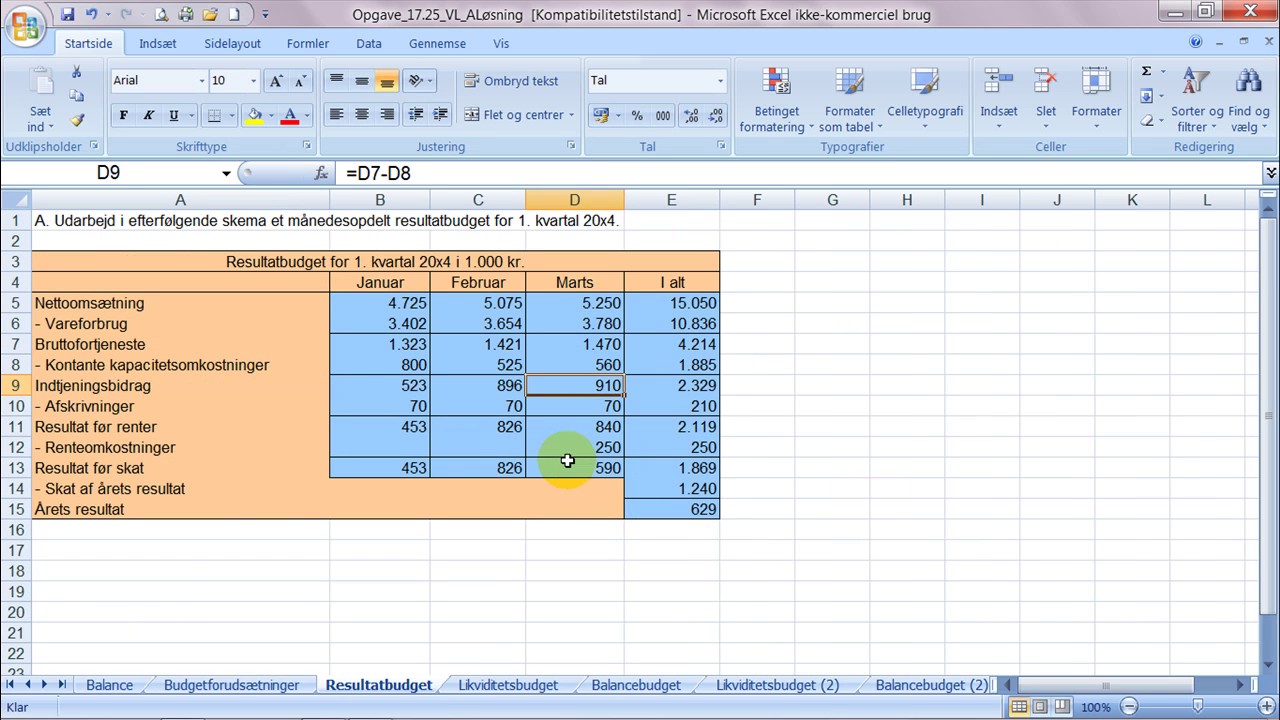
# Step: Trace January's Afskrivninger in cell B10 of Resultatbudget to the monthly depreciation in cell C30 on Budgetforudsætninger
pyautogui.click(251, 686)
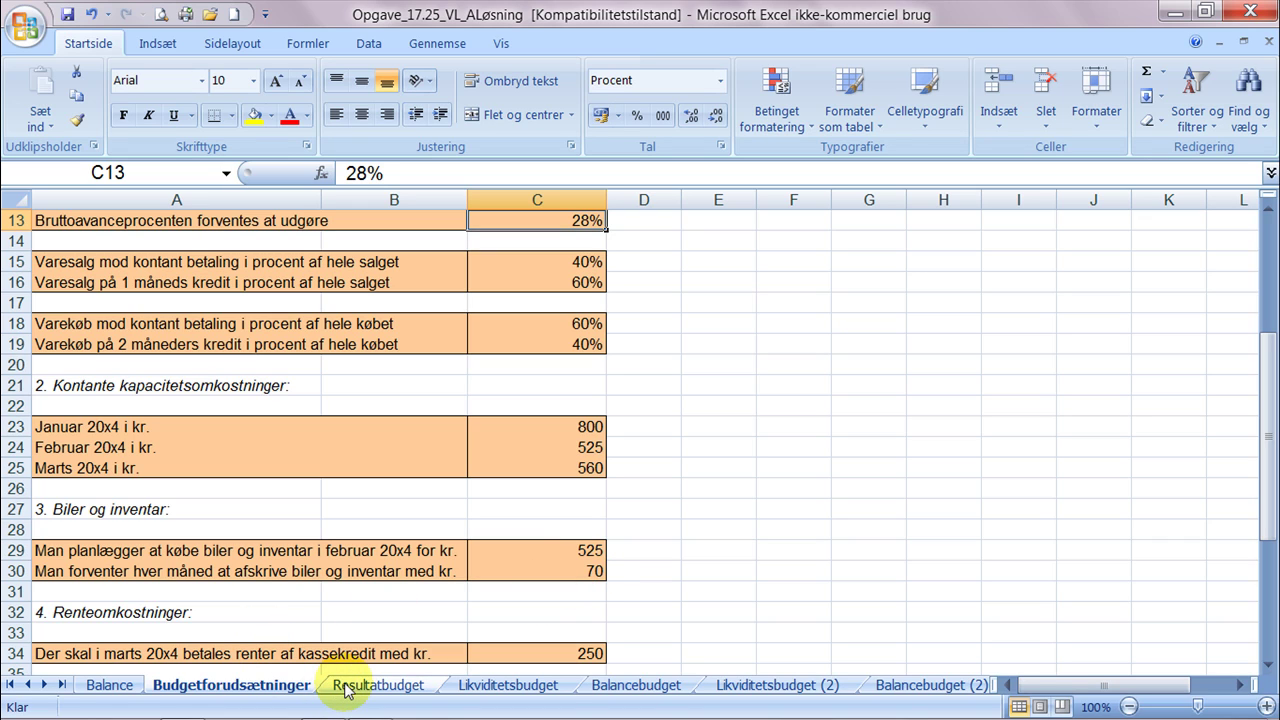
pyautogui.click(378, 685)
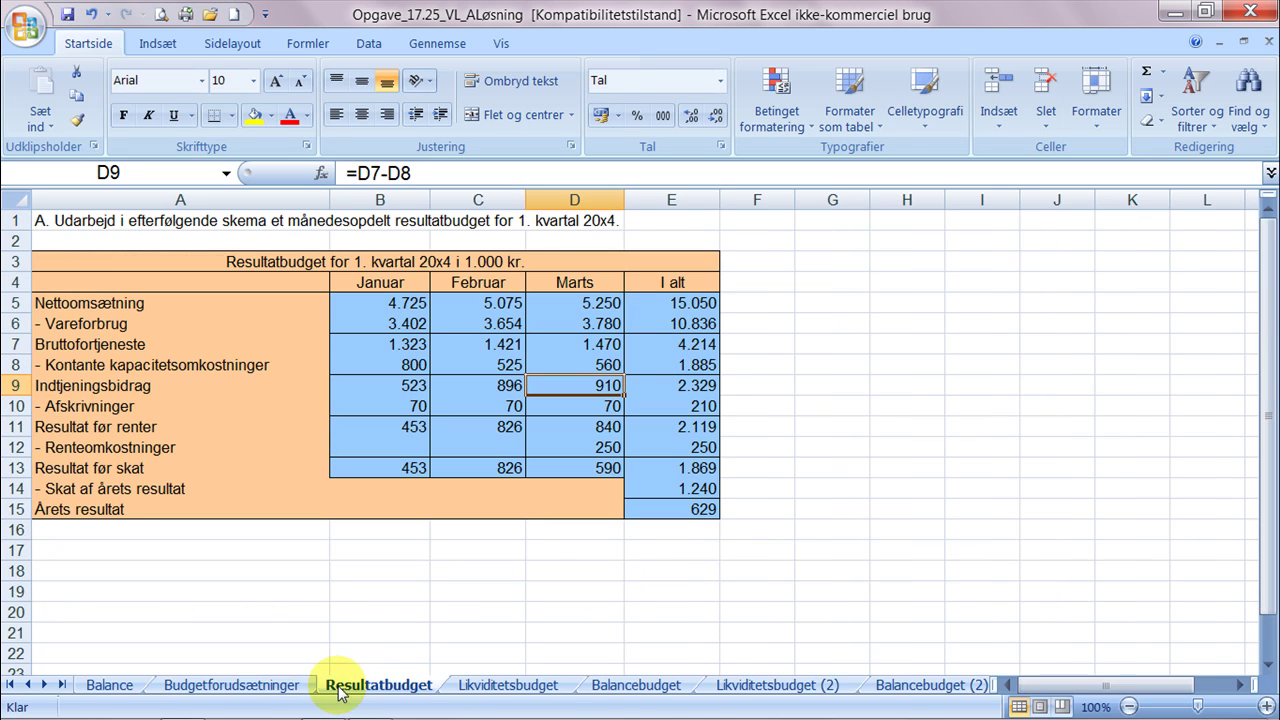
pyautogui.click(373, 410)
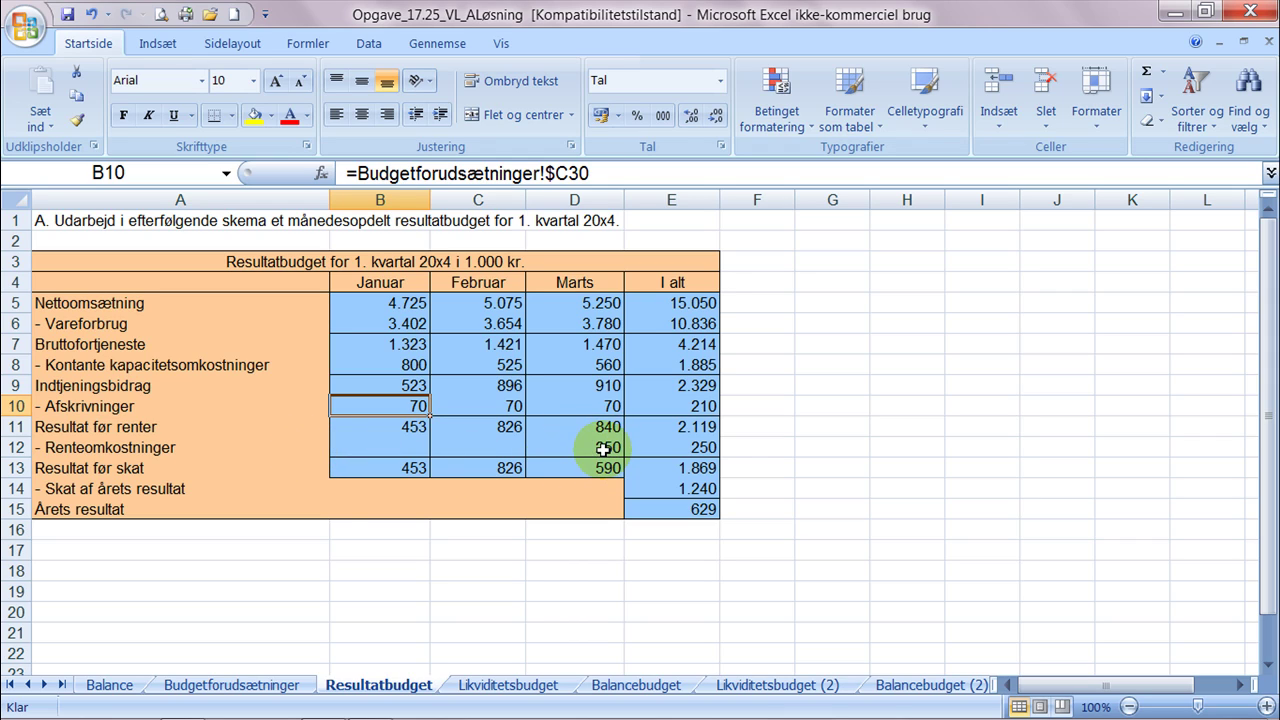
pyautogui.click(220, 688)
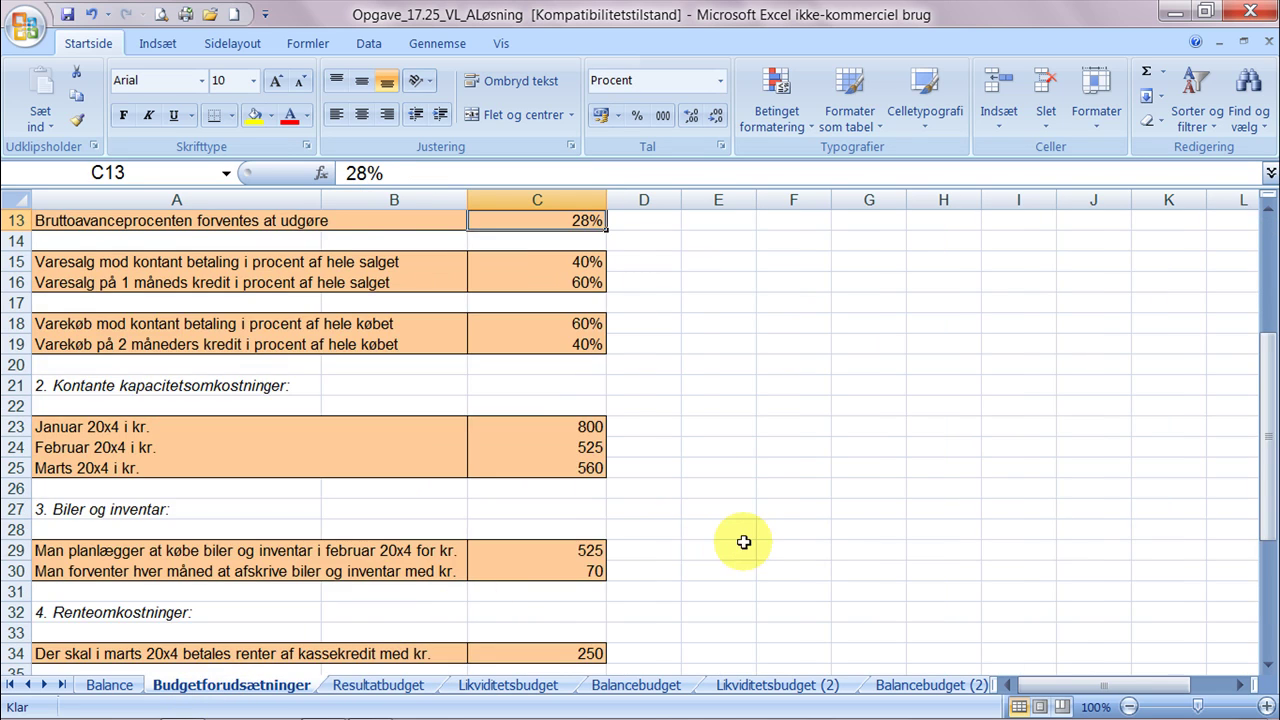
pyautogui.scroll(-1, 745, 540)
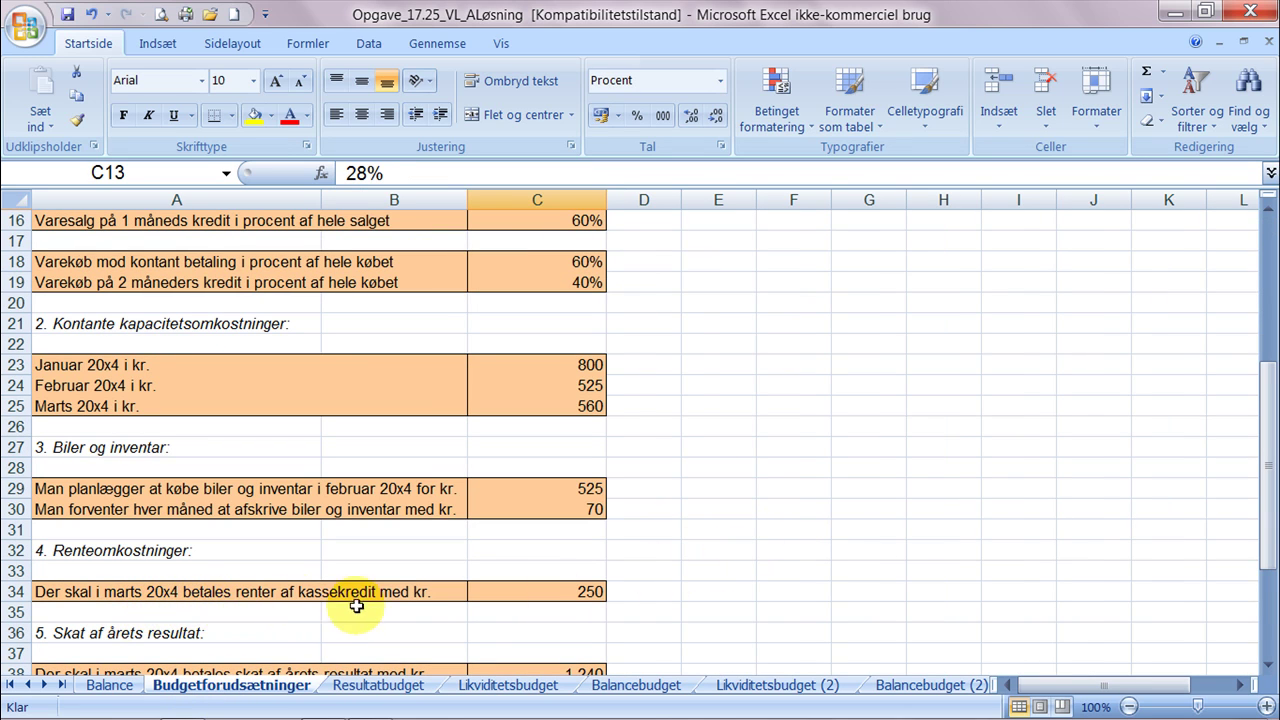
pyautogui.click(340, 690)
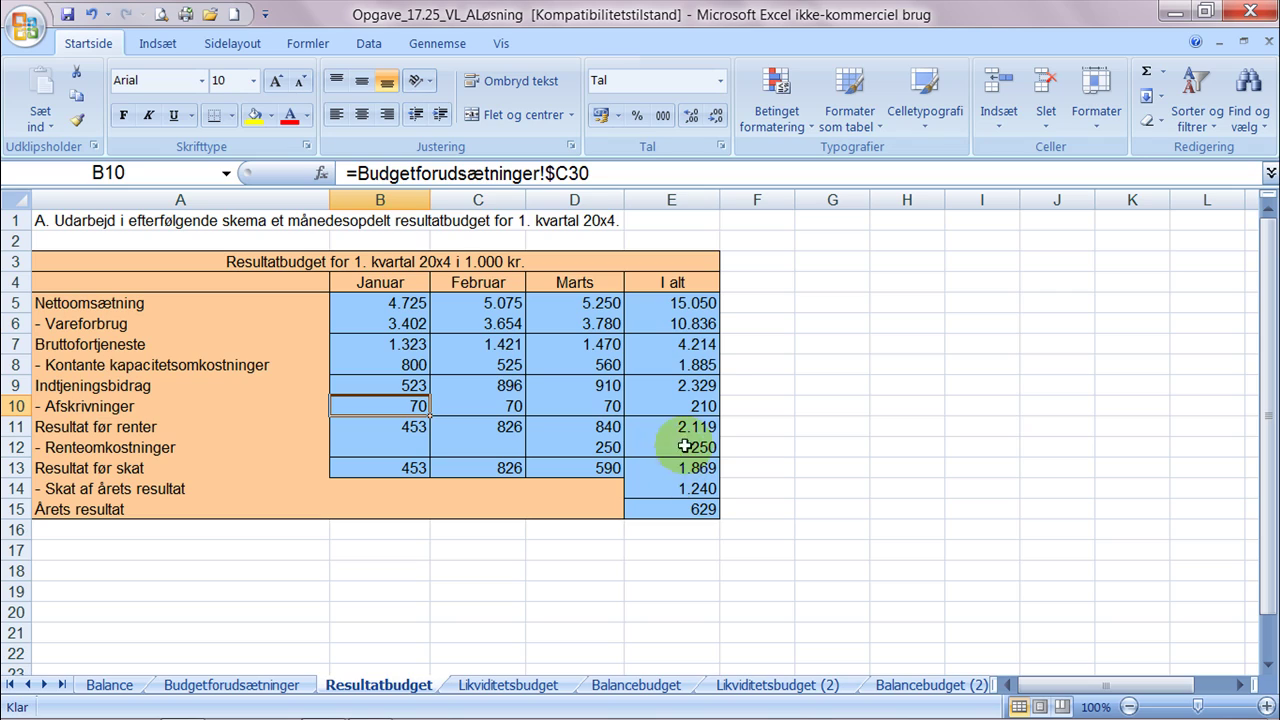
# Step: Inspect the quarterly total formulas in the I alt column of Resultatbudget, from Nettoomsætning in E5 down to Resultat før skat in E13
pyautogui.click(694, 303)
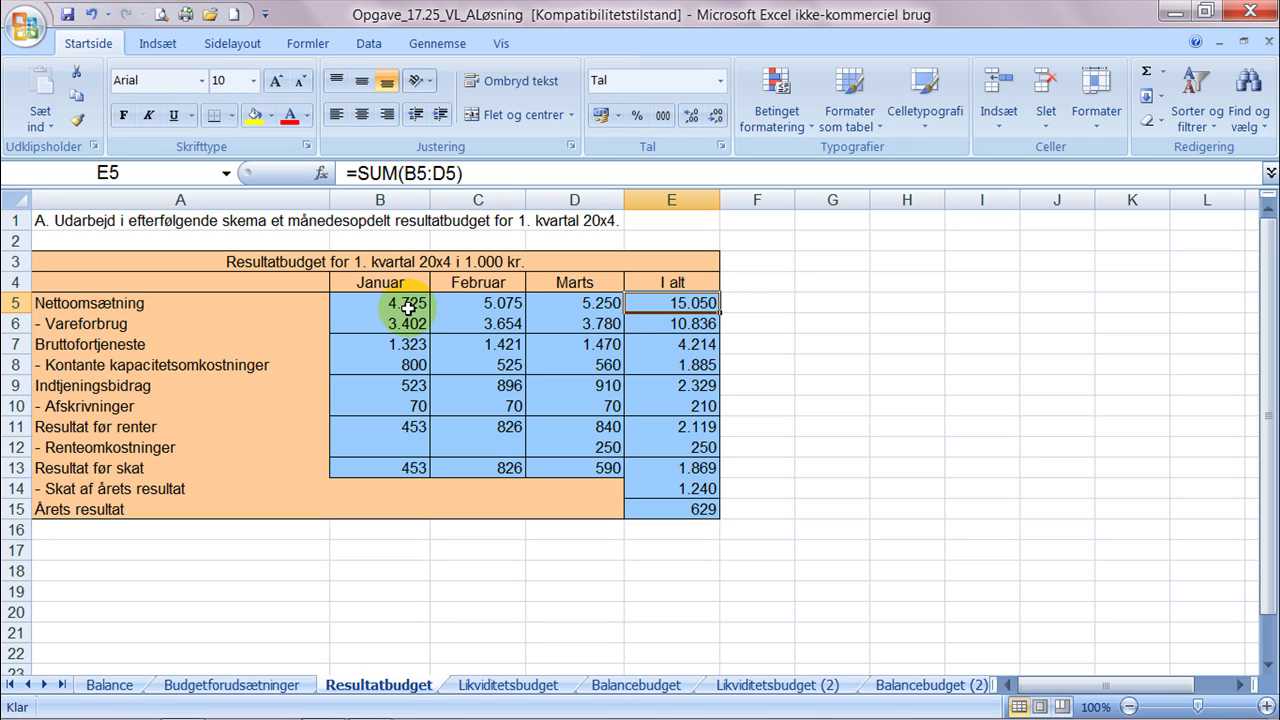
pyautogui.click(666, 345)
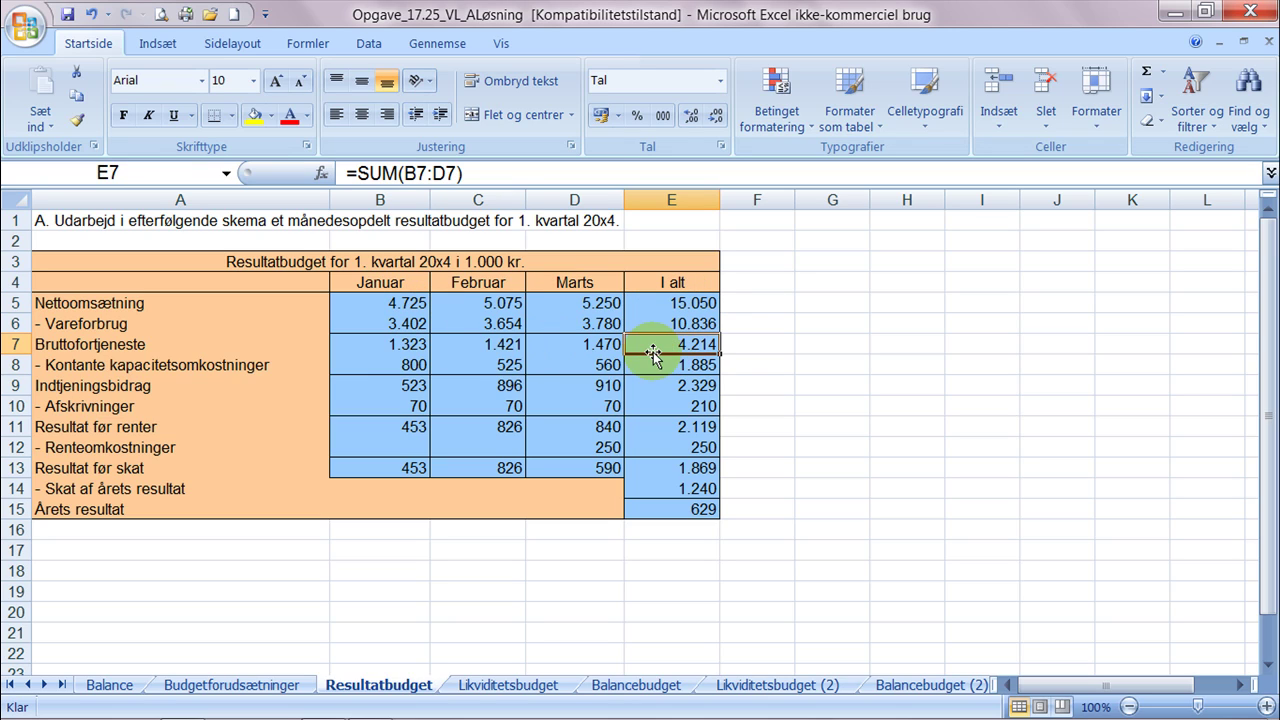
pyautogui.click(654, 364)
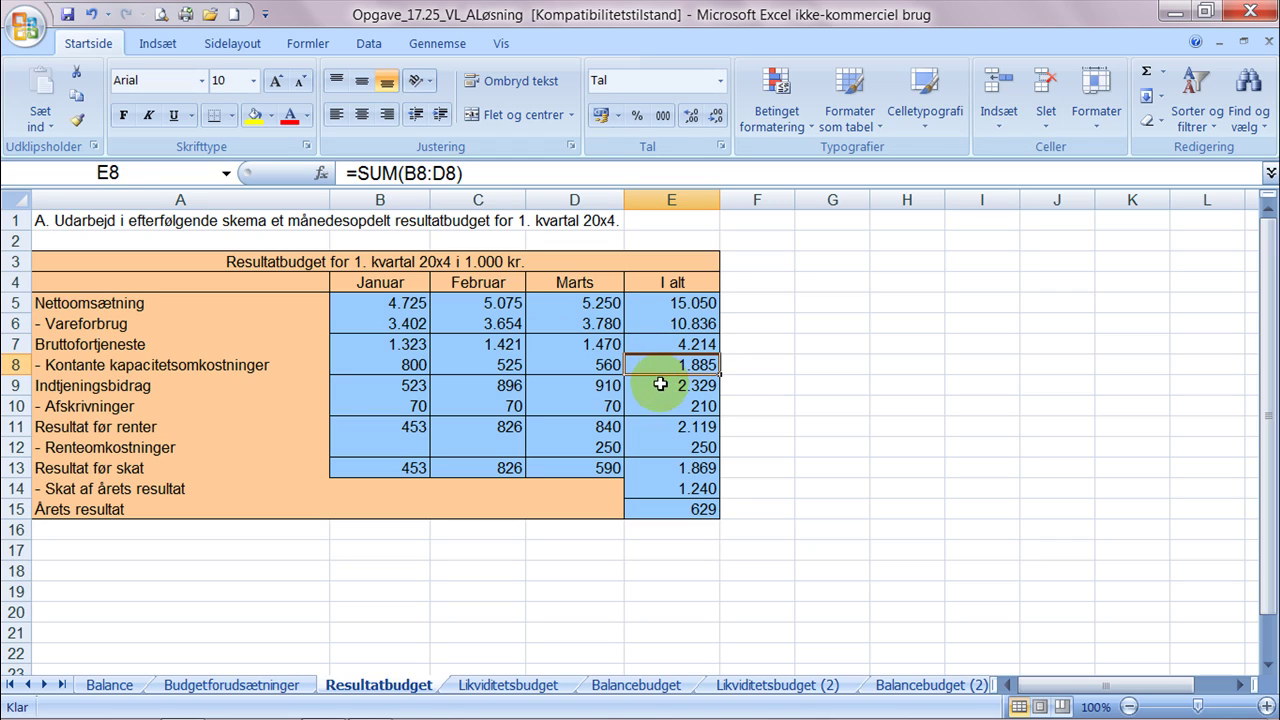
pyautogui.click(660, 388)
pyautogui.click(654, 406)
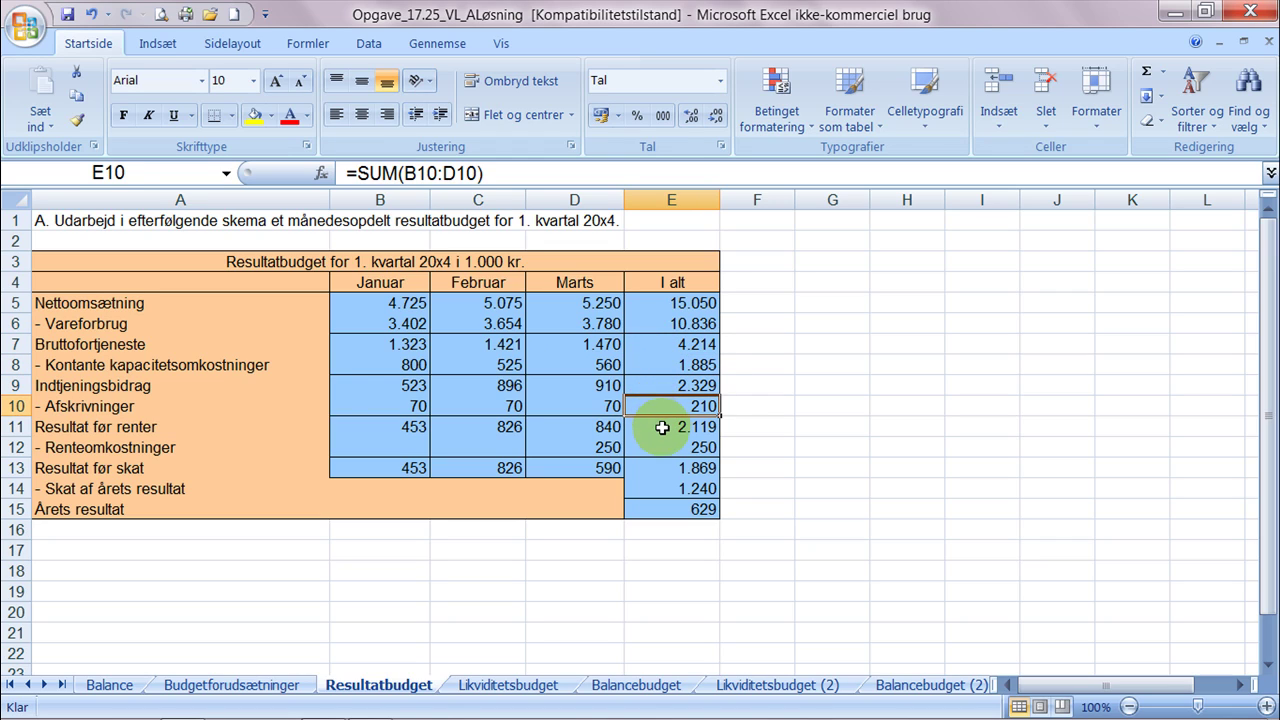
pyautogui.click(657, 426)
pyautogui.click(666, 447)
pyautogui.click(669, 468)
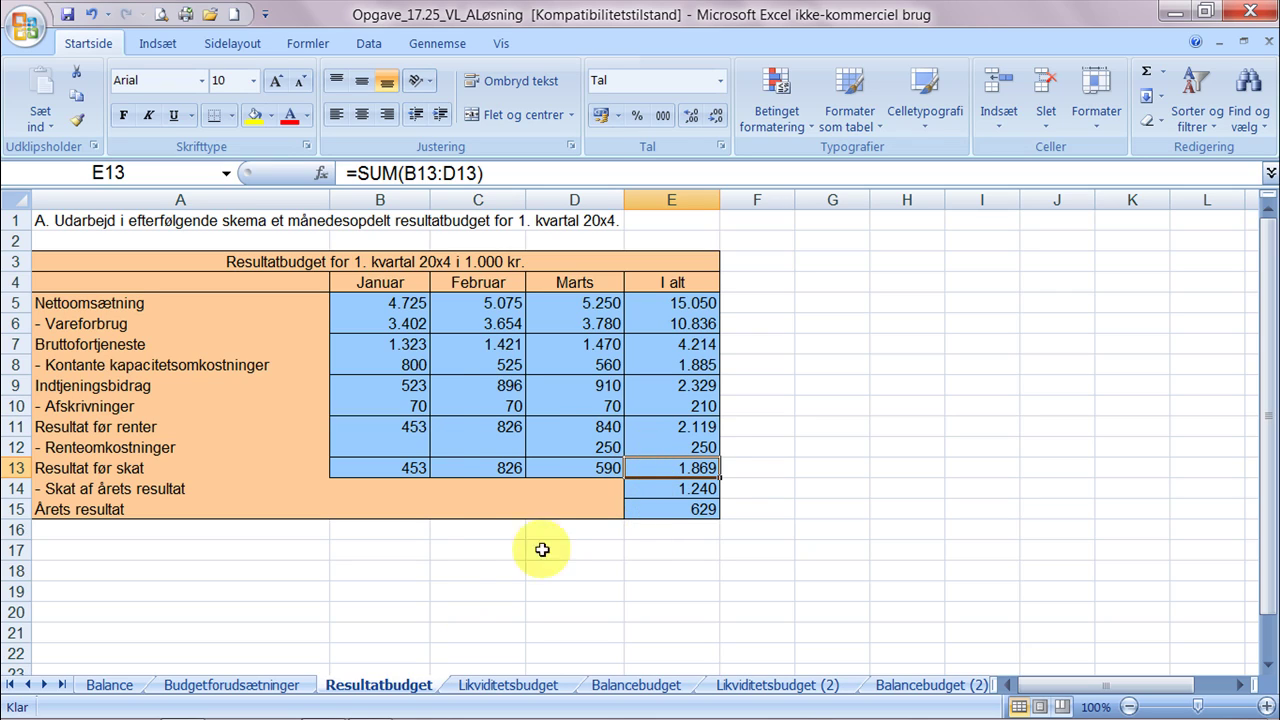
# Step: Re-enter Skat af årets resultat in cell E14 of Resultatbudget as =Budgetforudsætninger!C38, after locating the tax amount on Budgetforudsætninger
pyautogui.click(232, 685)
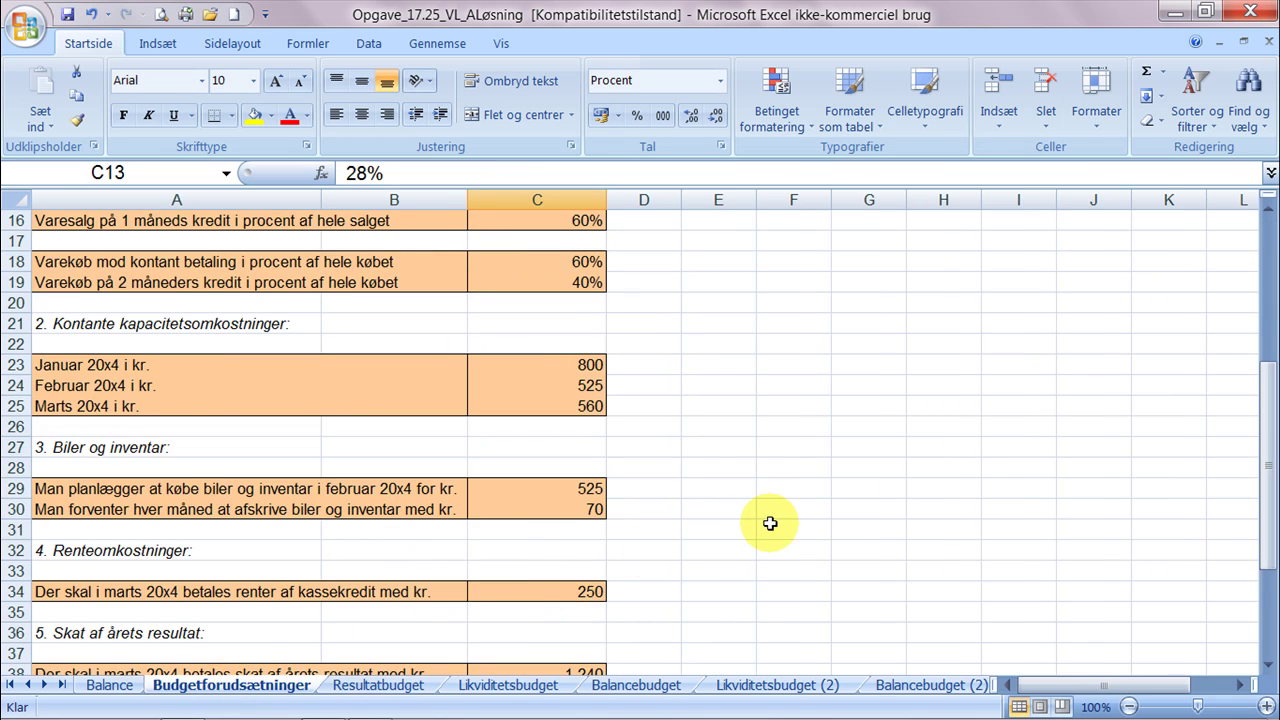
pyautogui.scroll(-1, 771, 523)
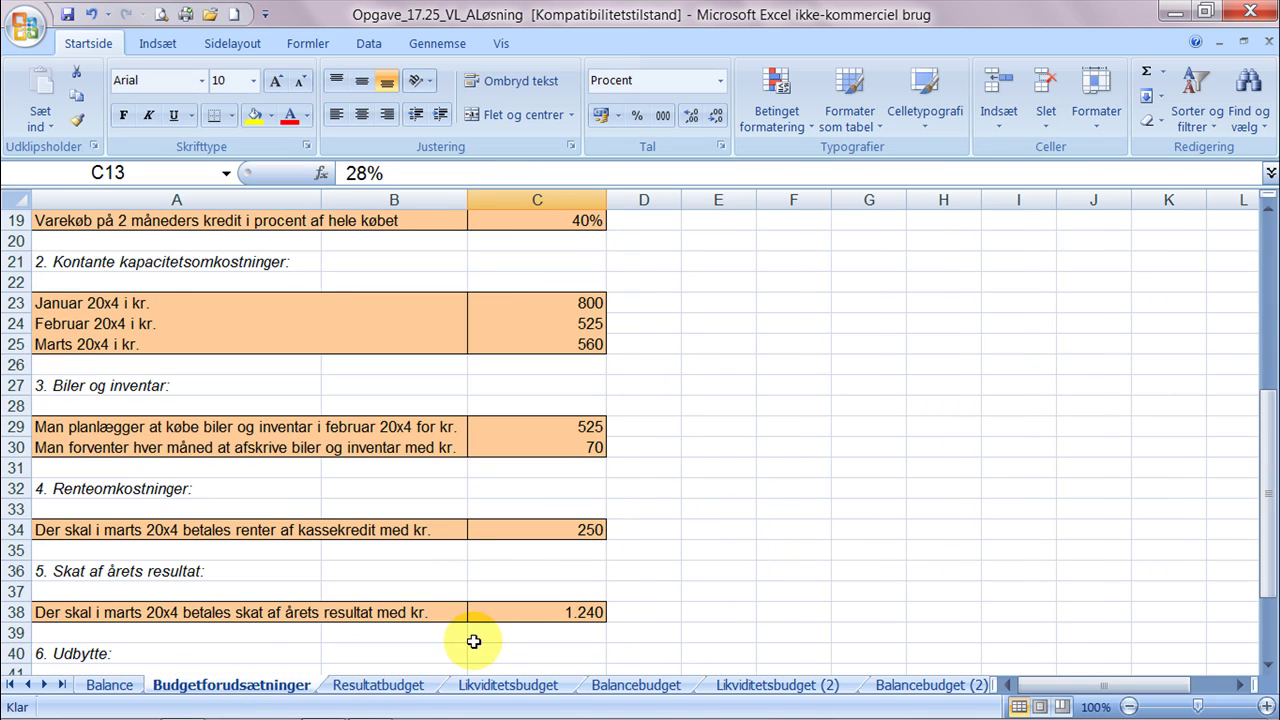
pyautogui.click(391, 686)
pyautogui.click(705, 490)
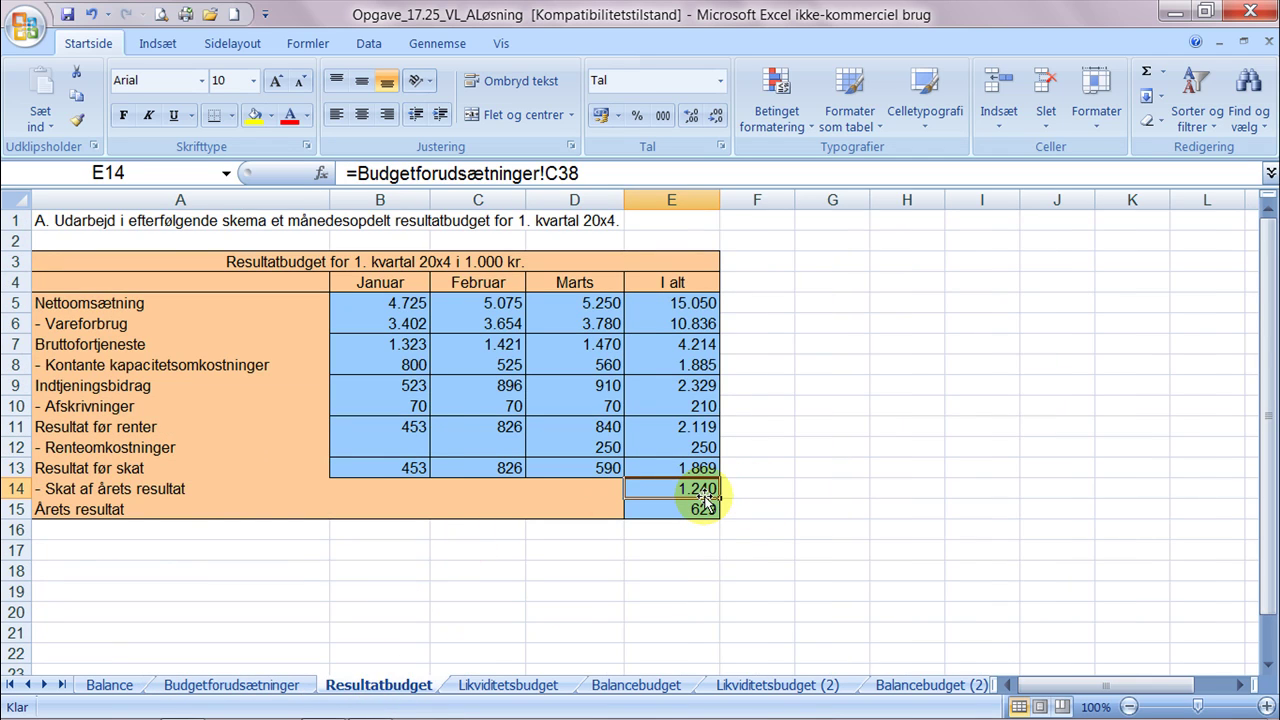
pyautogui.write('=')
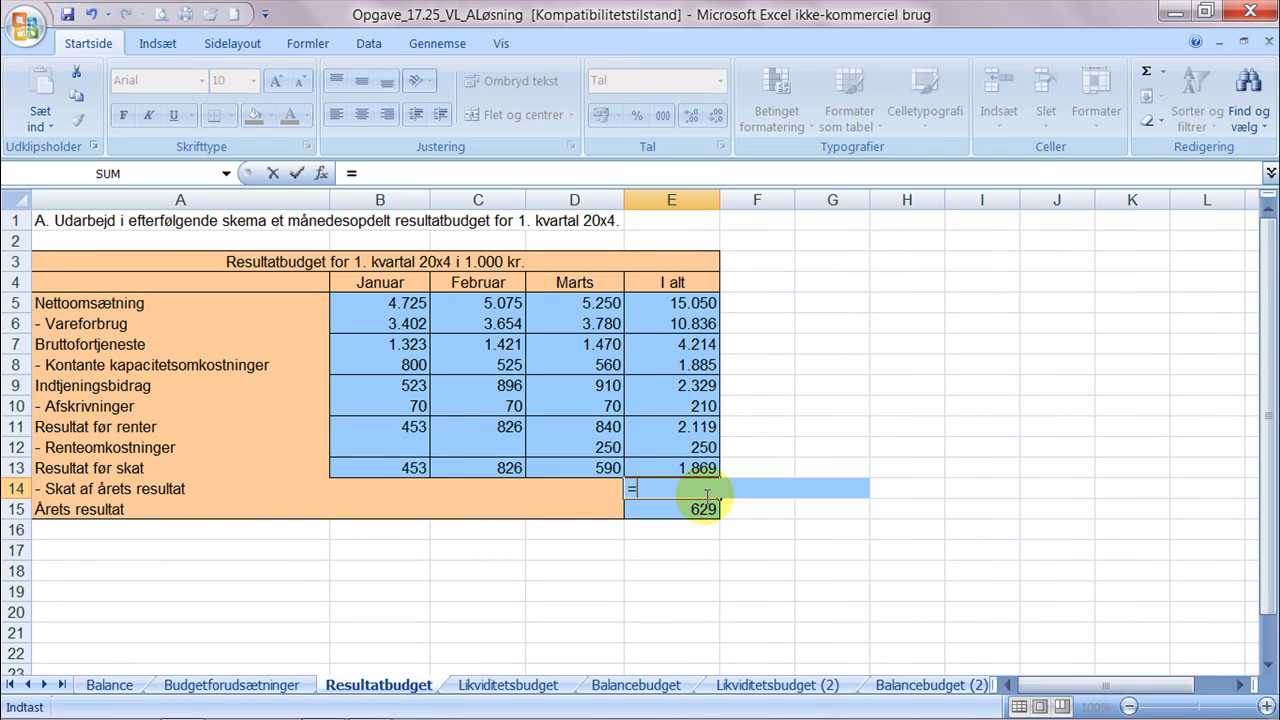
pyautogui.click(239, 689)
pyautogui.click(590, 612)
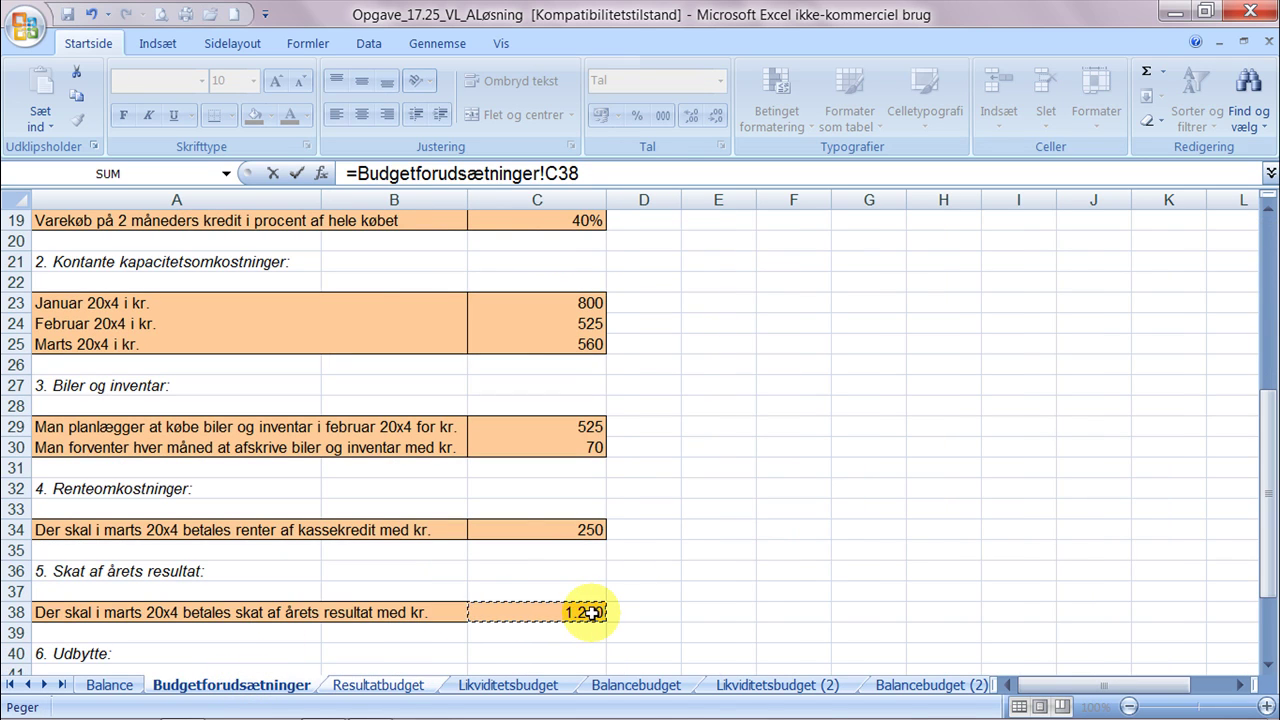
pyautogui.press('Return')
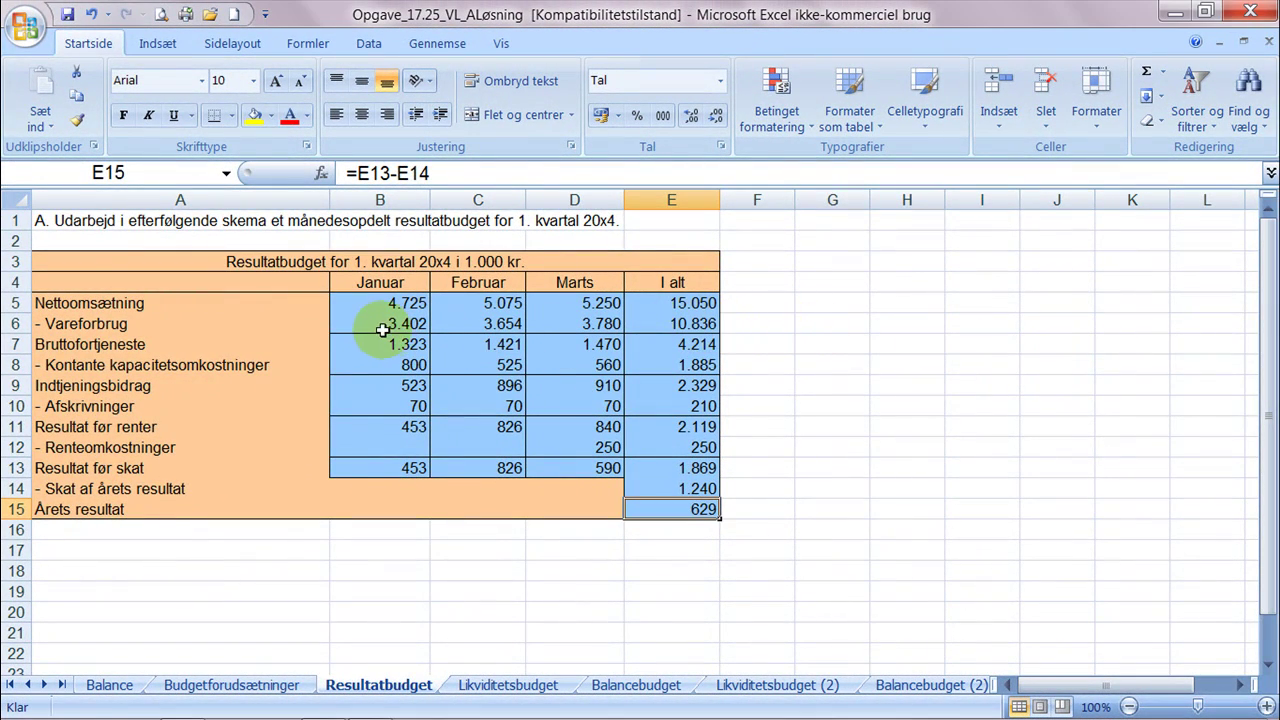
# Step: Clear the quarterly Vareforbrug total in cell E6 of Resultatbudget and rebuild it with AutoSum as =SUM(B6:D6)
pyautogui.click(666, 325)
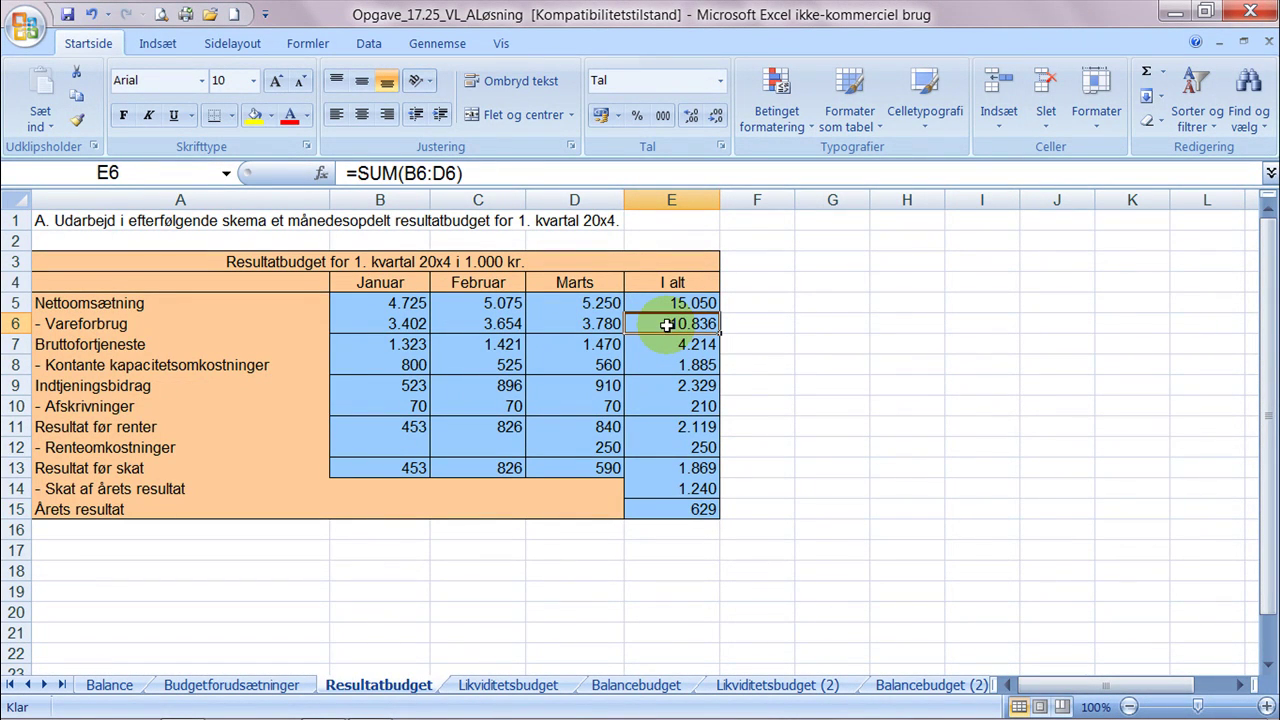
pyautogui.press('Delete')
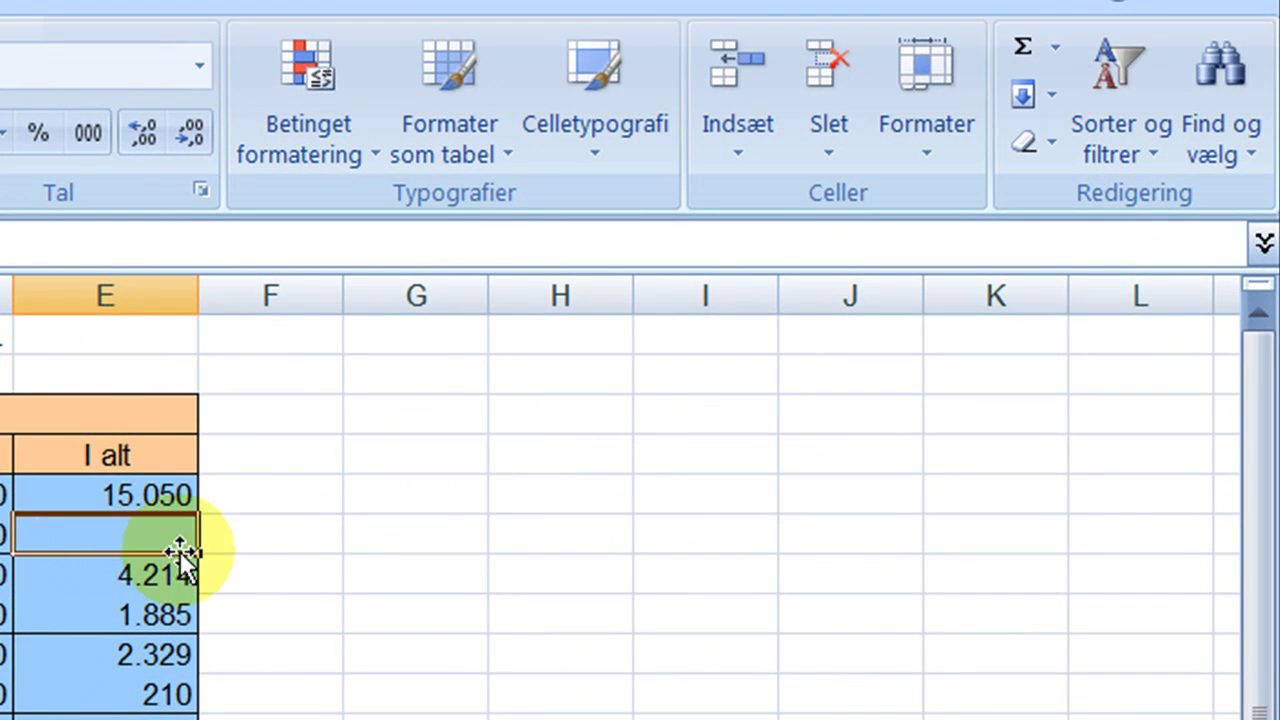
pyautogui.click(118, 528)
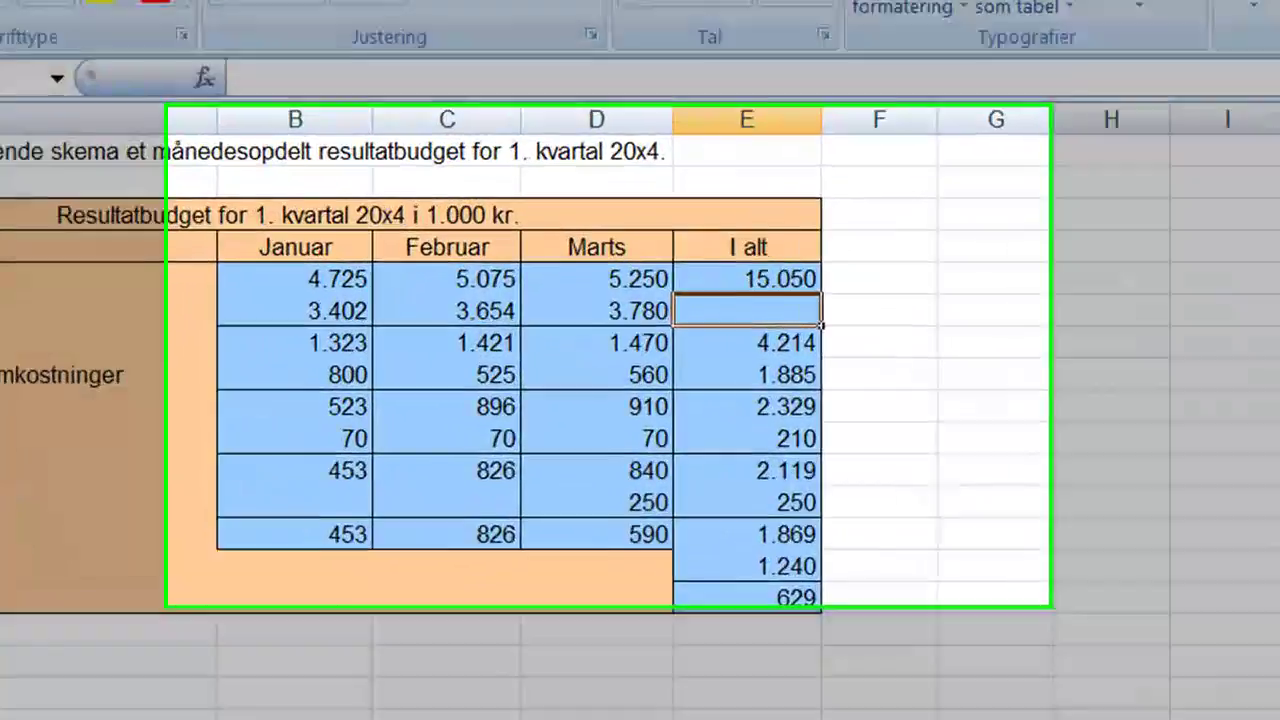
pyautogui.hotkey('alt', '=')
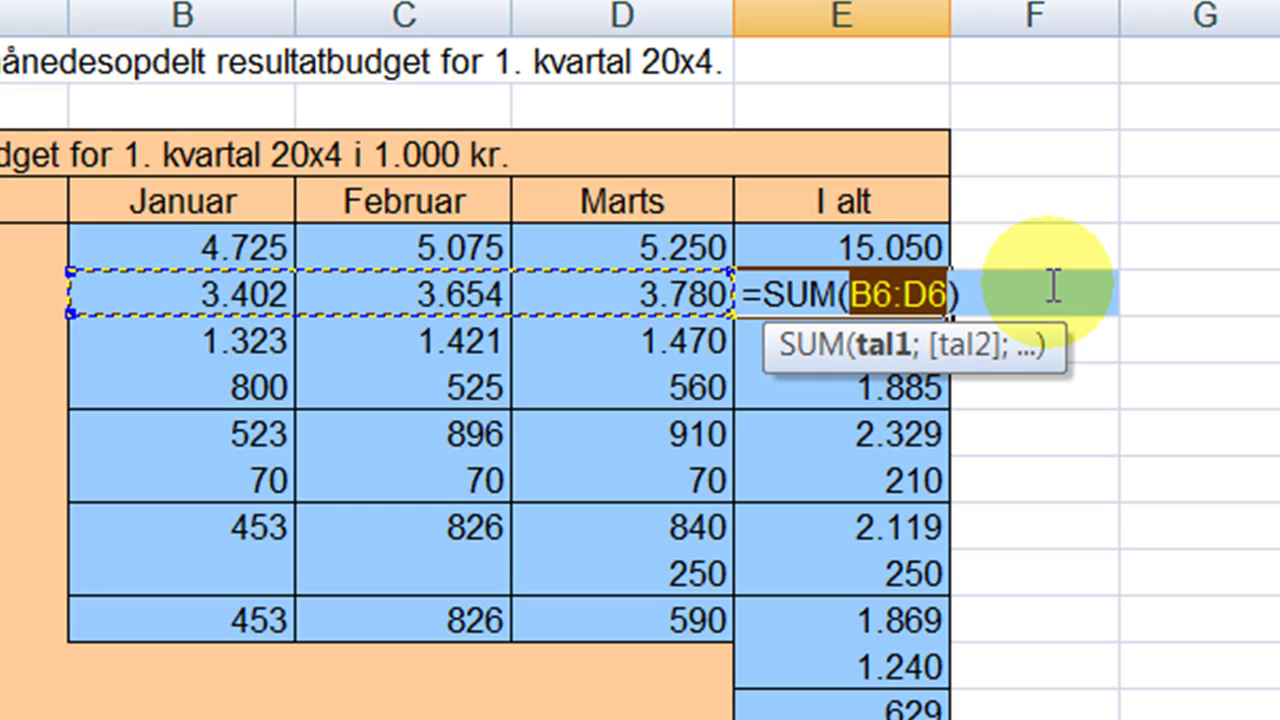
pyautogui.press('Return')
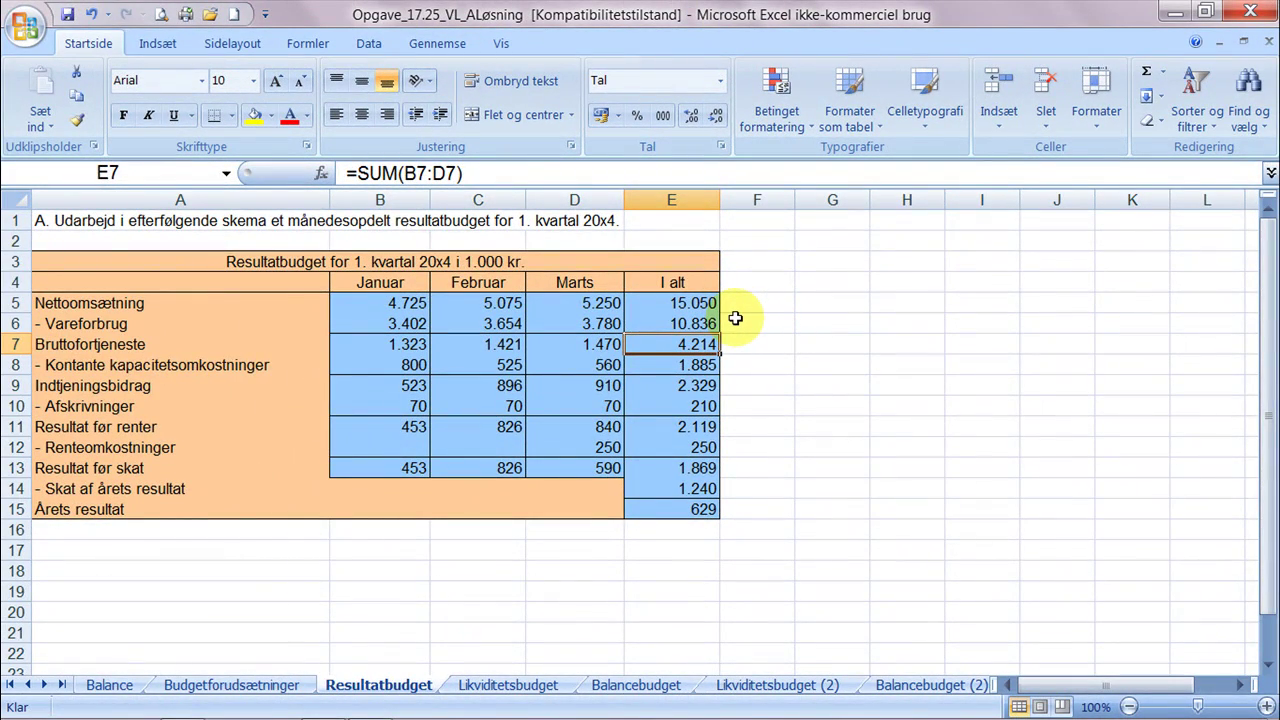